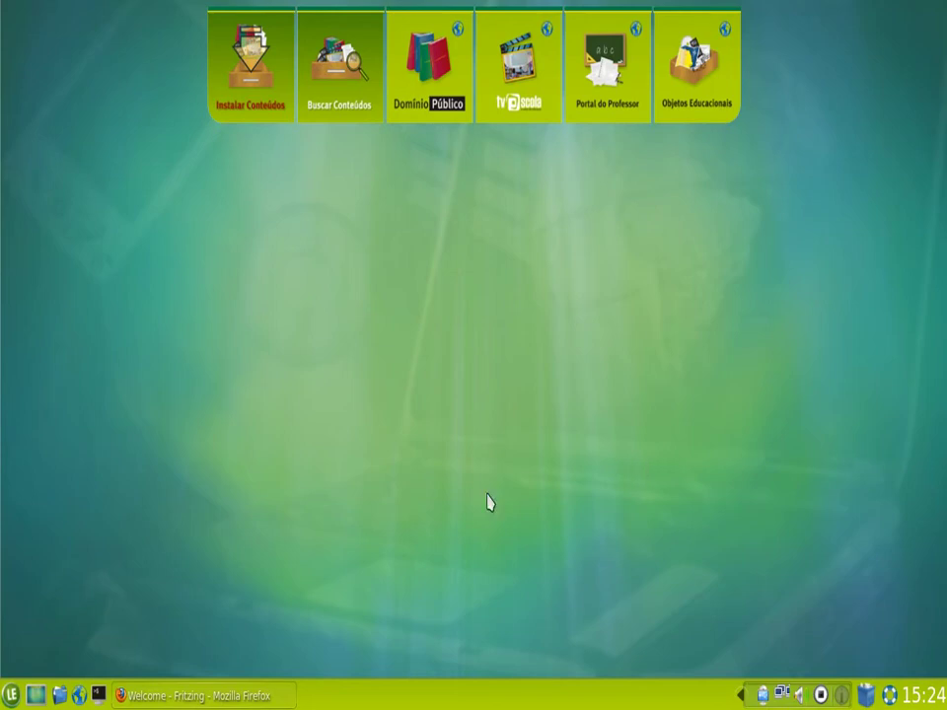
Switch to Firefox and look over the whole Fritzing home page at fritzing.org.
left_click(197, 695)
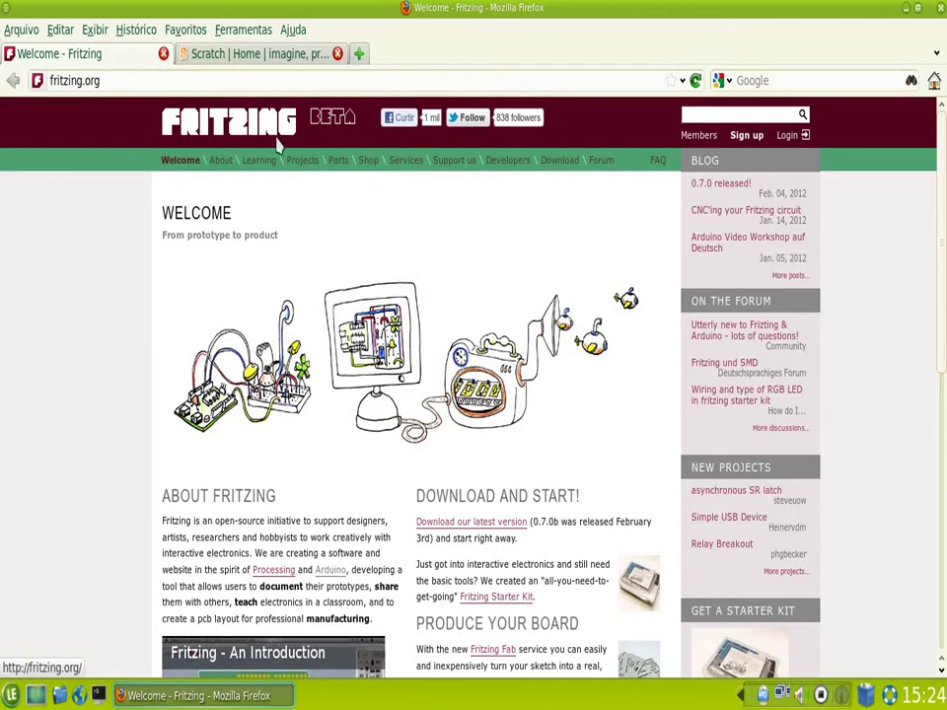
left_click(146, 81)
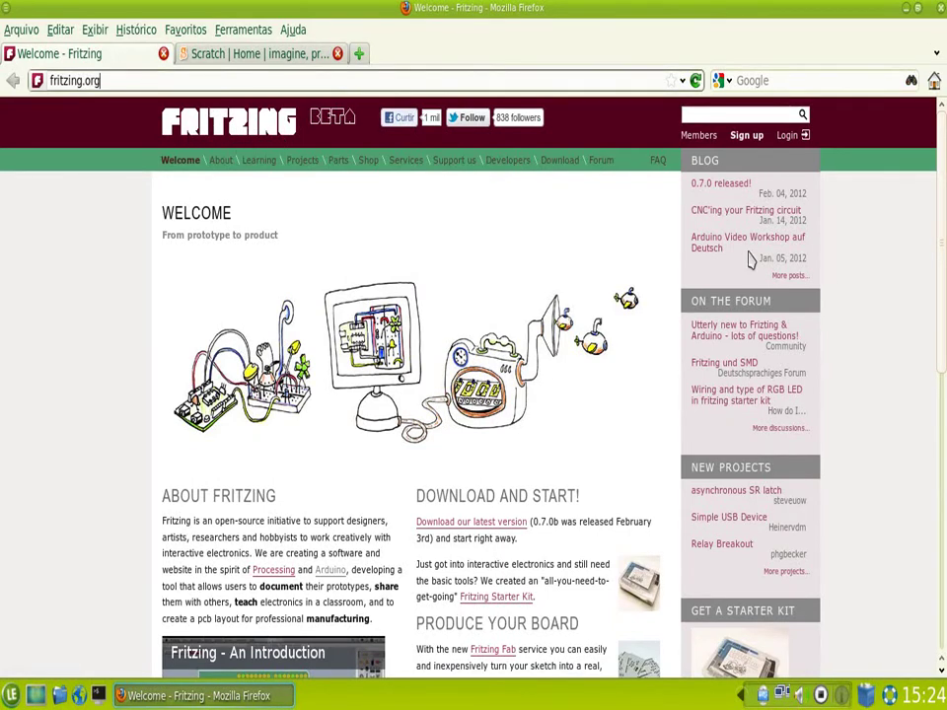
scroll(370, 230, "down", 2)
scroll(488, 289, "down", 9)
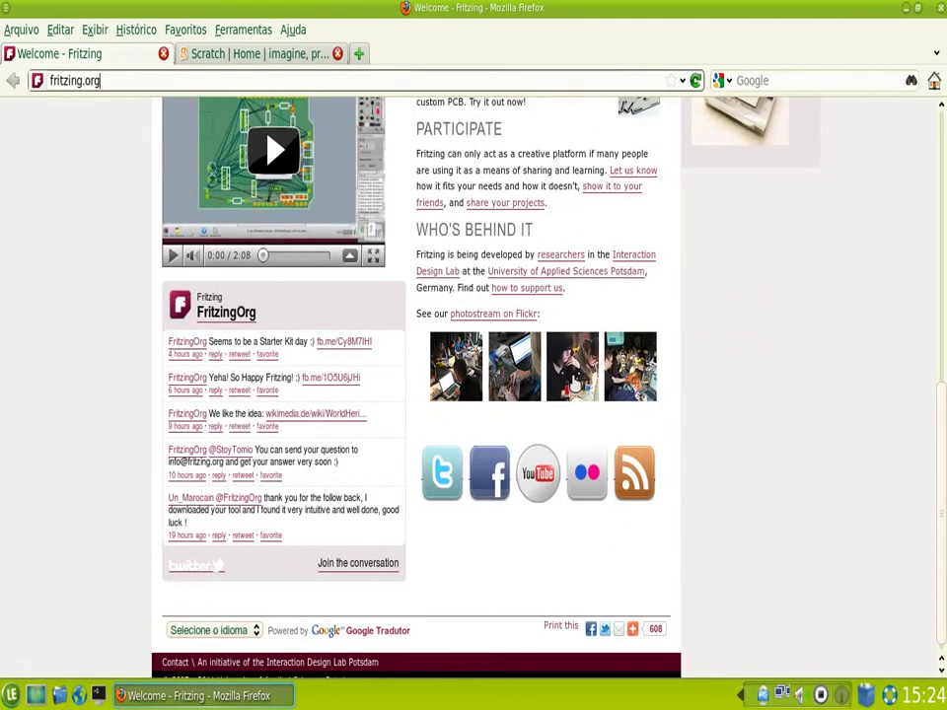
scroll(454, 386, "up", 4)
scroll(431, 414, "up", 2)
scroll(431, 414, "up", 5)
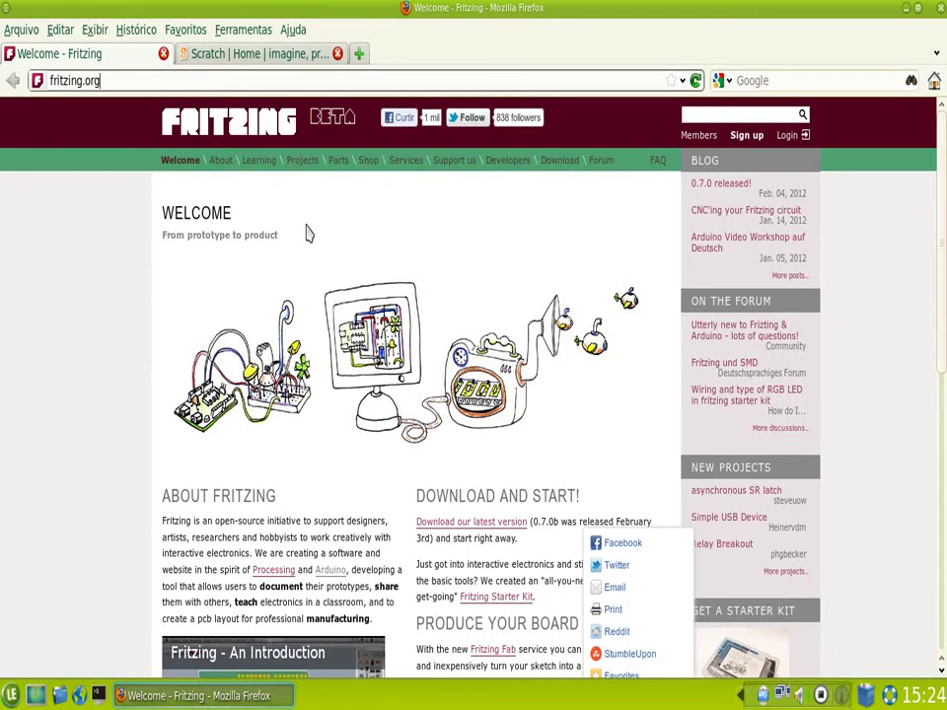
Download the Linux (32-bit) package of Fritzing 0.7.0b from the site's download page.
left_click(564, 164)
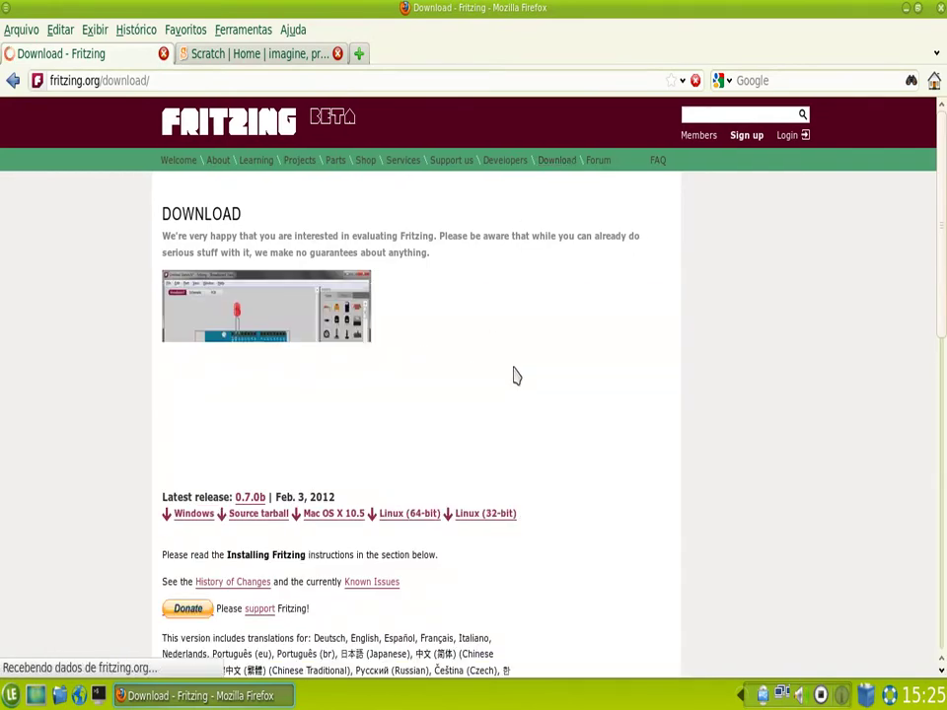
scroll(525, 342, "down", 6)
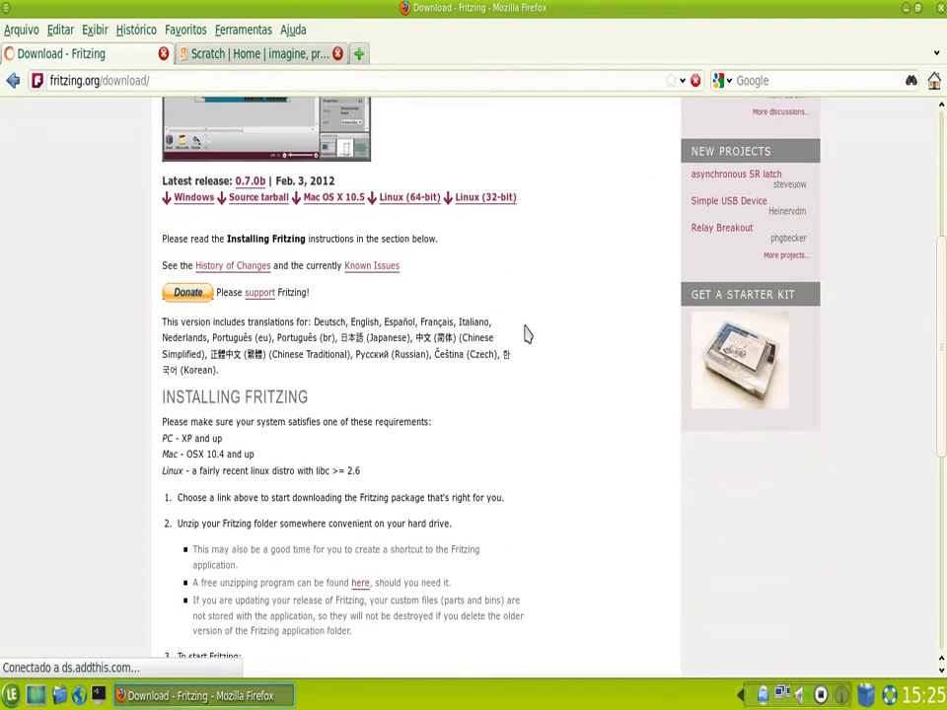
scroll(361, 154, "up", 3)
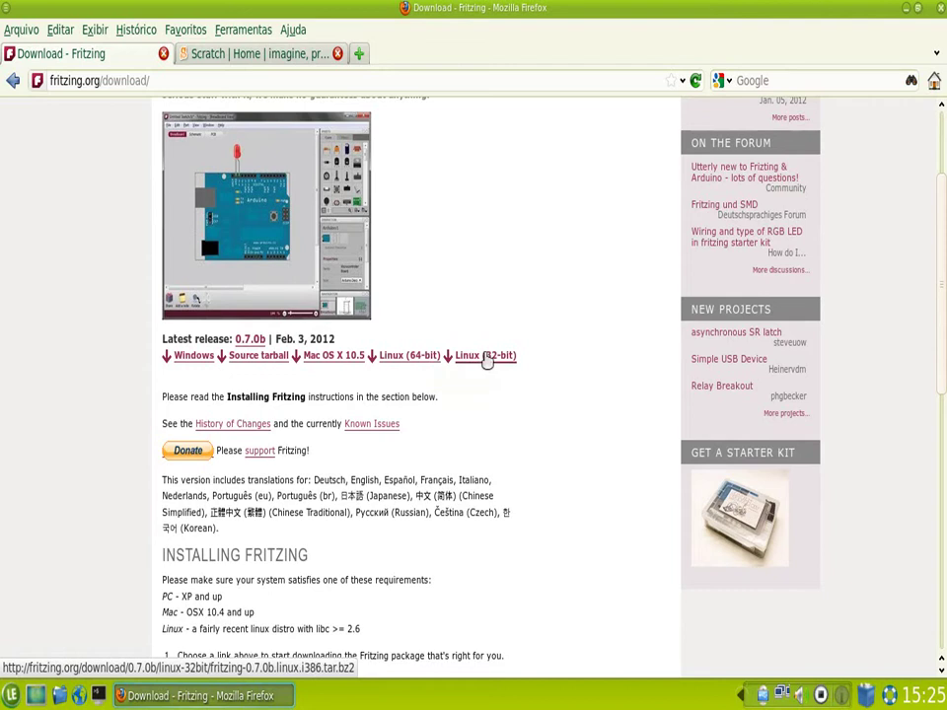
mouse_move(486, 363)
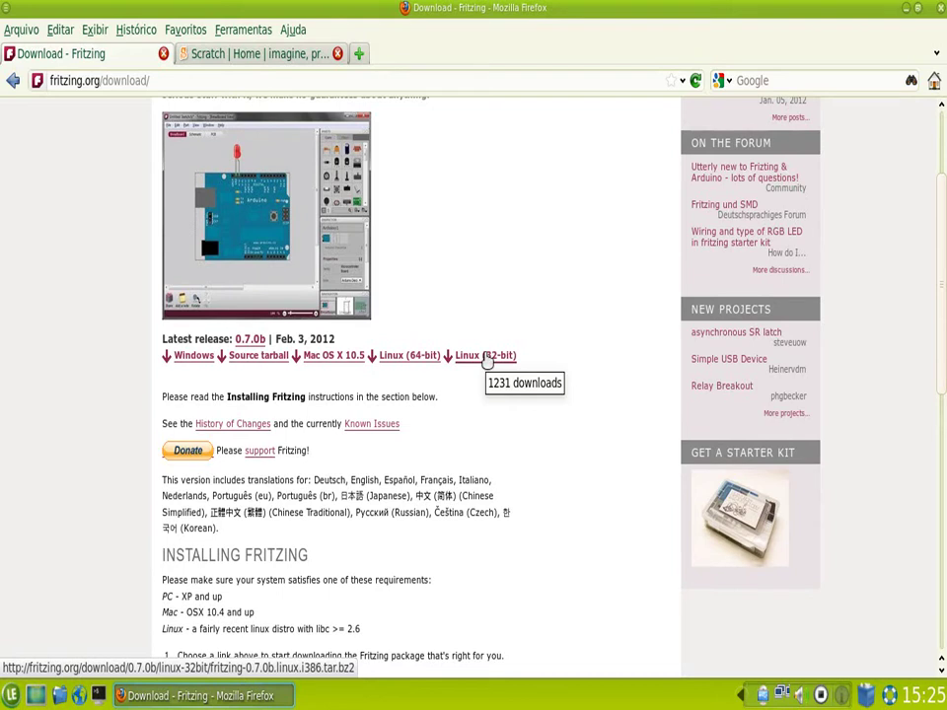
left_click(486, 359)
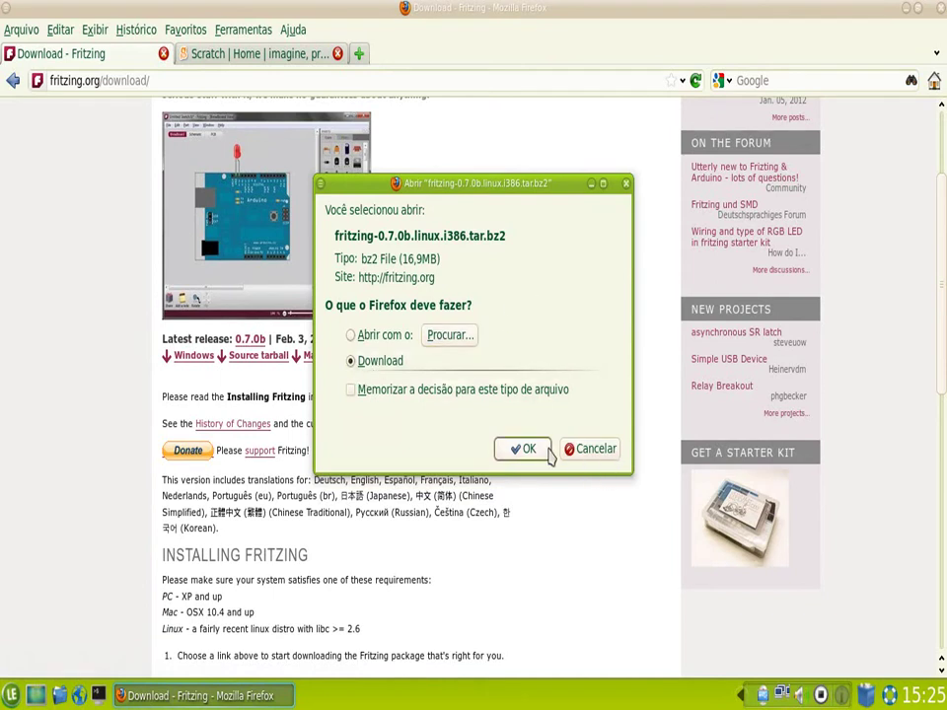
left_click(528, 450)
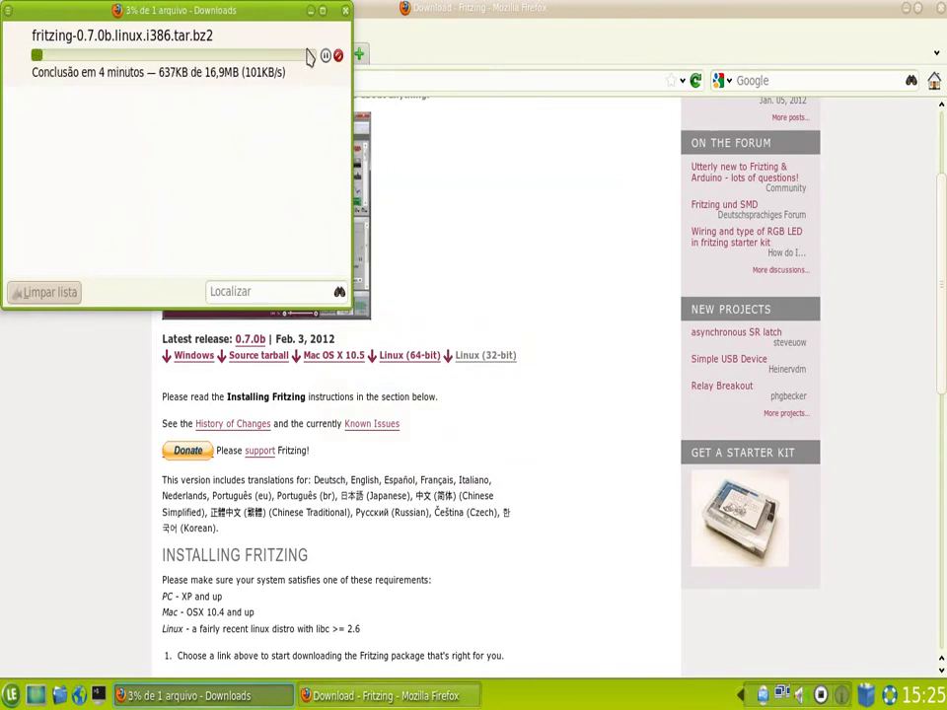
Minimize the browser windows, switch to Dolphin and extract fritzing-0.7.0b.linux.i386.tar.bz2 in place with automatic subfolder detection.
left_click(312, 17)
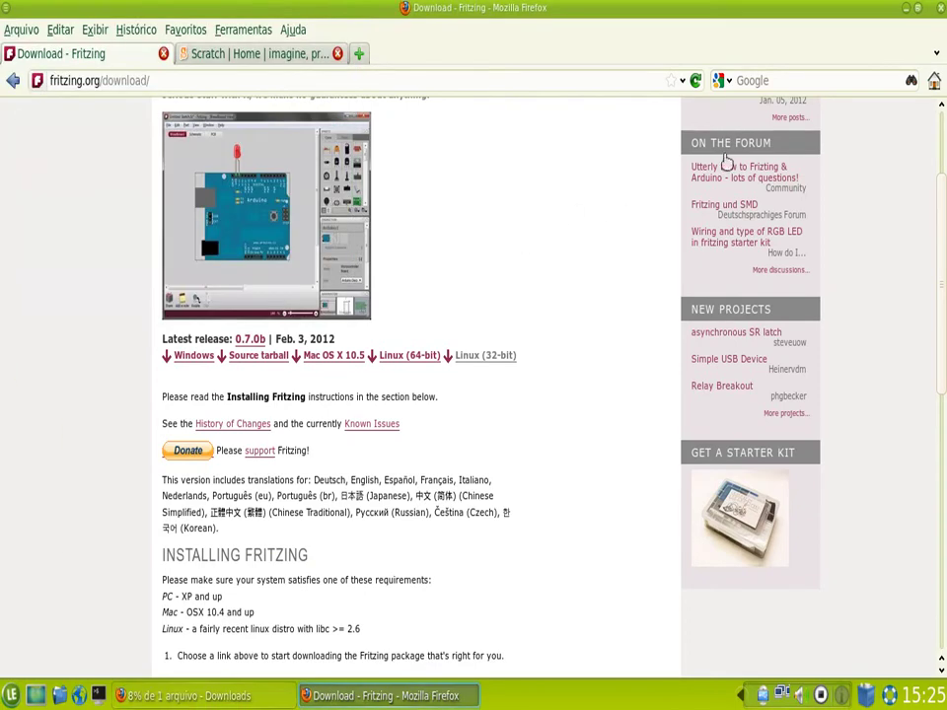
left_click(915, 9)
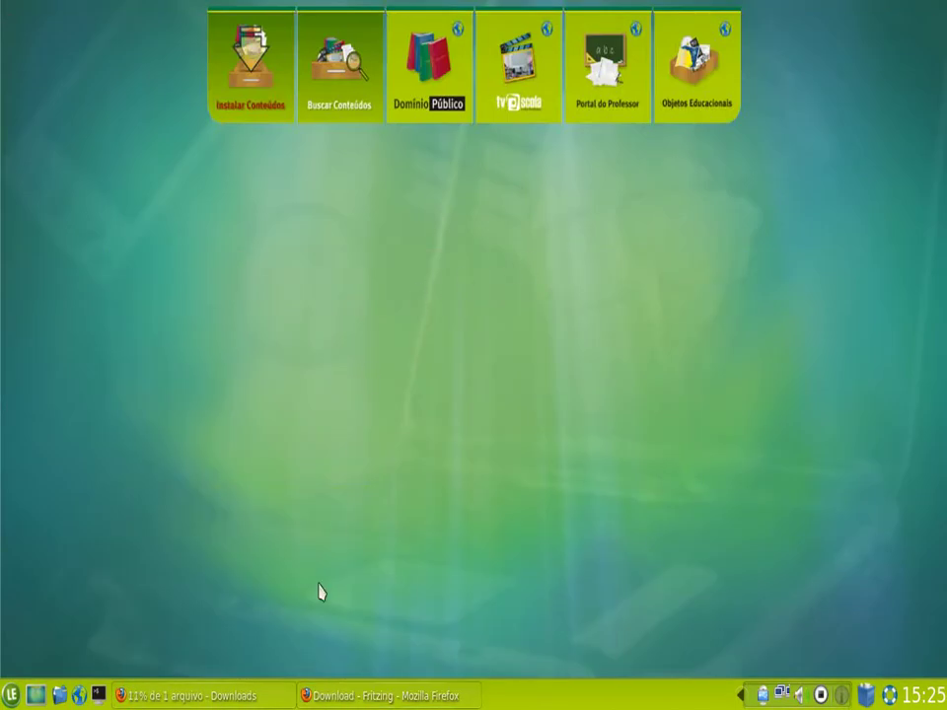
left_click(60, 695)
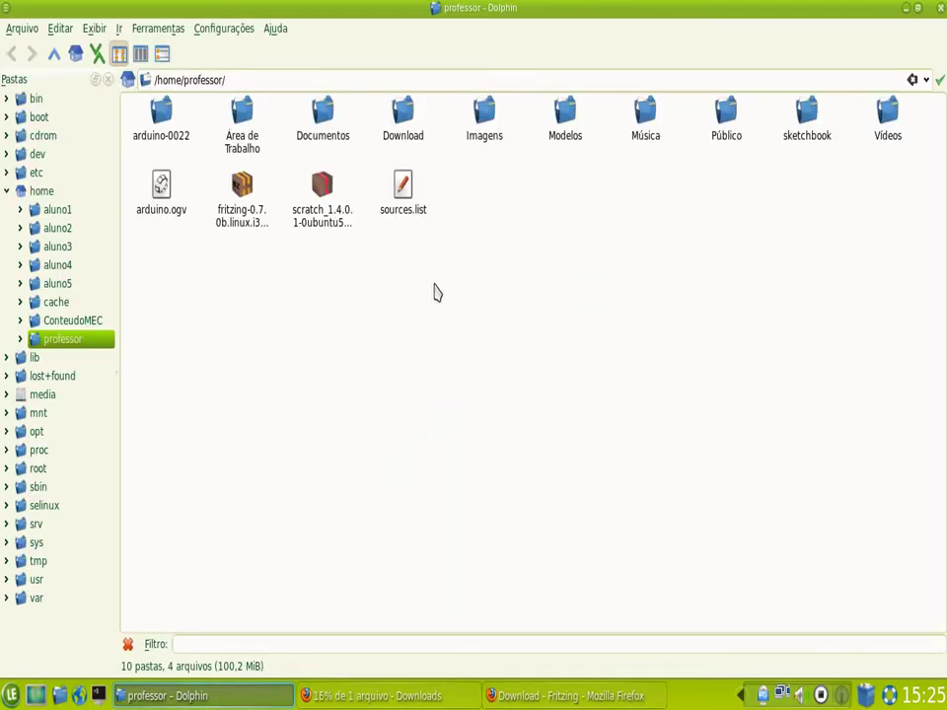
left_click(253, 219)
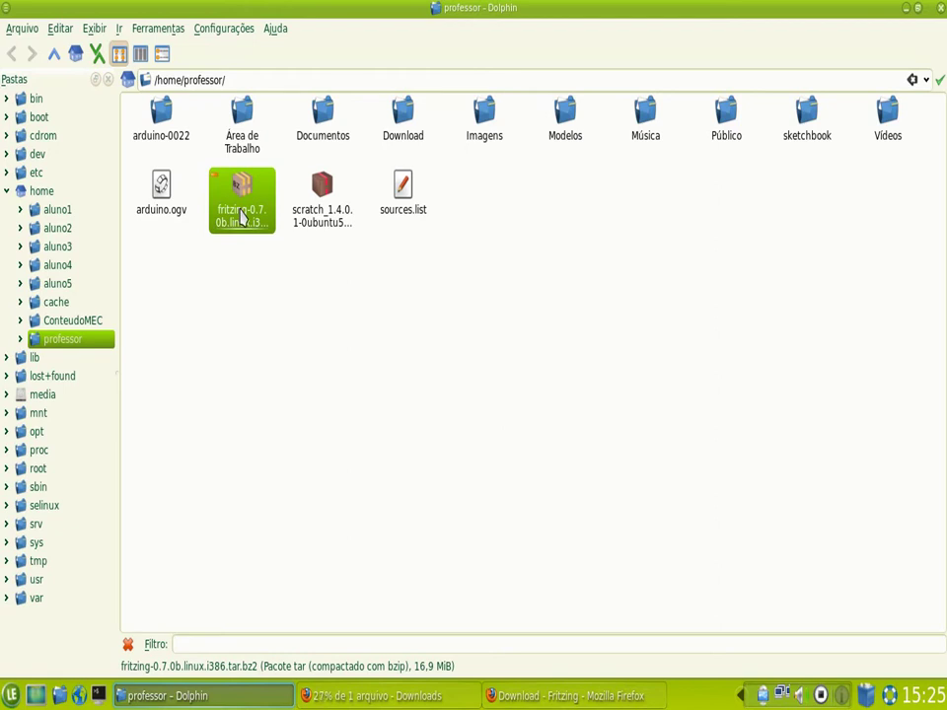
right_click(241, 219)
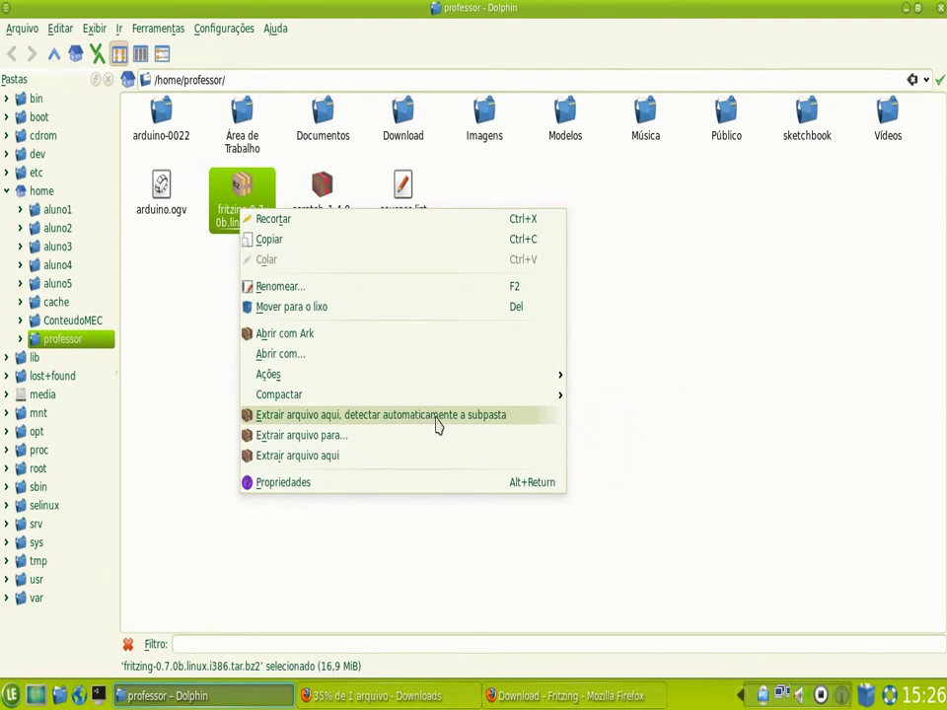
left_click(442, 415)
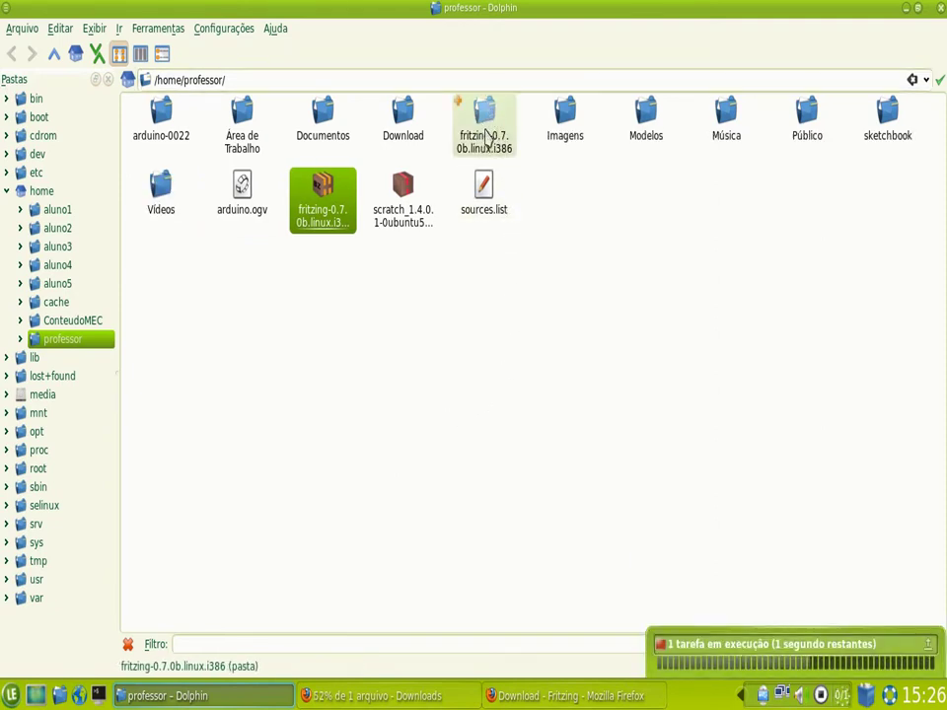
Check the contents of the extracted fritzing-0.7.0b.linux.i386 folder, return to its parent folder and close the file manager.
left_click(485, 117)
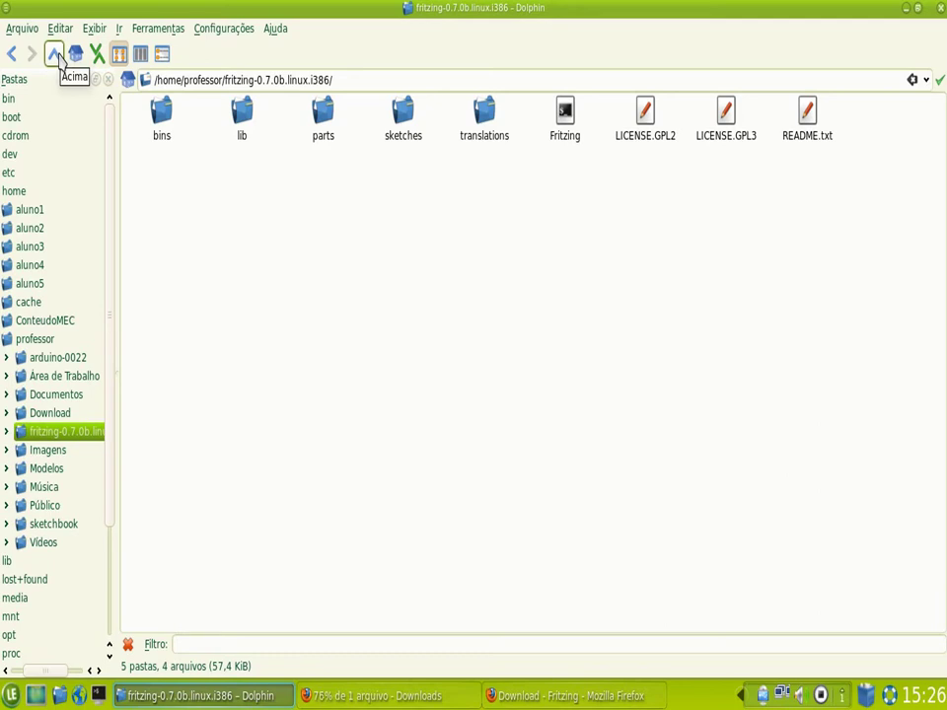
left_click(54, 55)
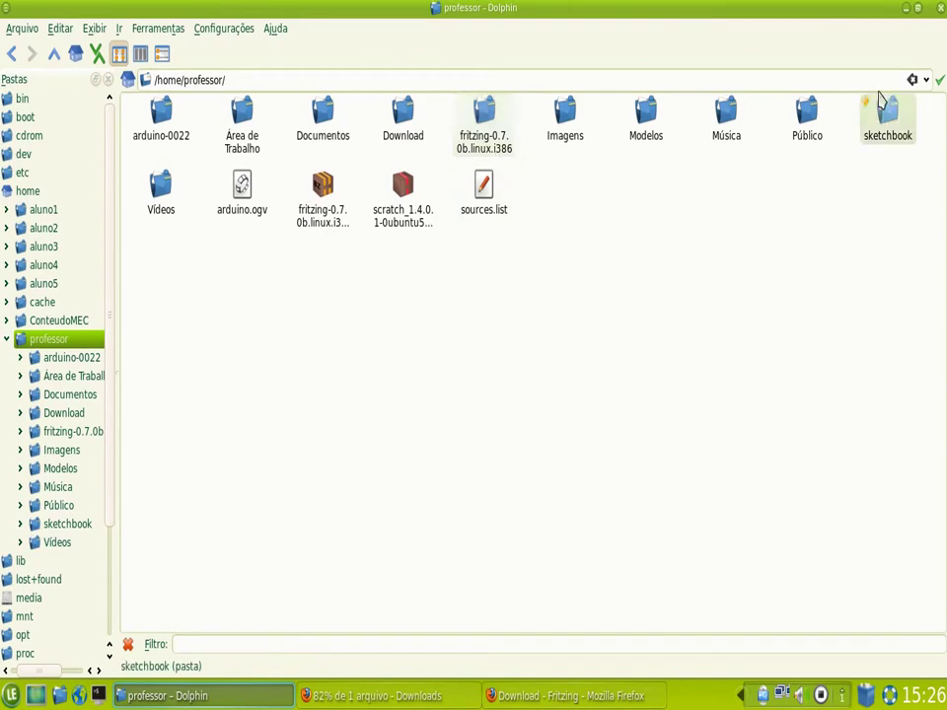
left_click(939, 17)
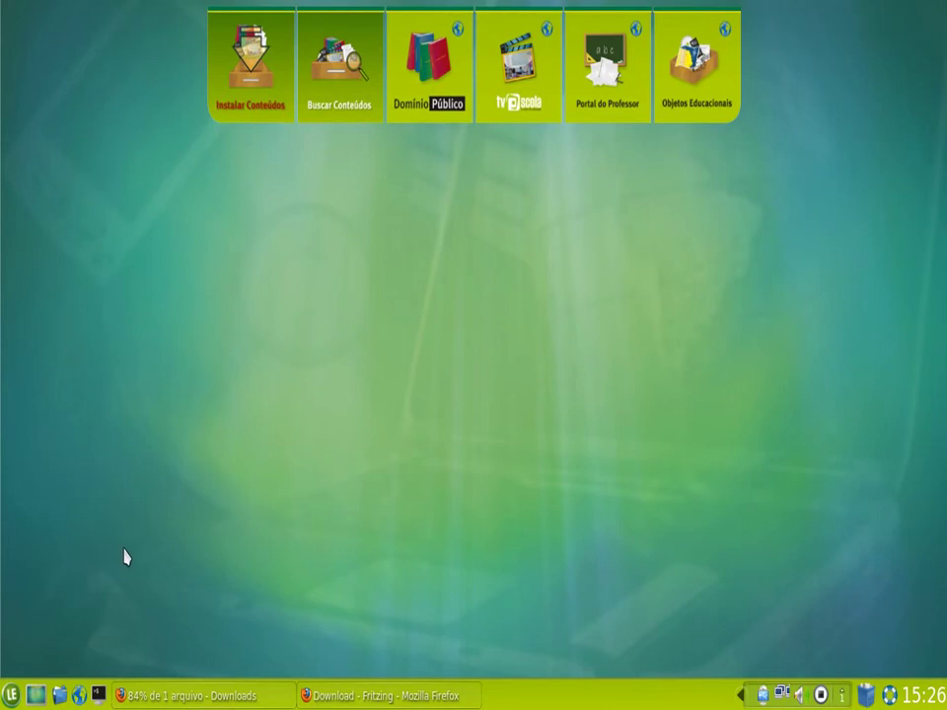
Open the KDE menu editor and add the item "Simulador de Circuítos Eleletricos - Fritzing" under Programas educacionais > Ambiente de Programação.
right_click(12, 696)
left_click(62, 636)
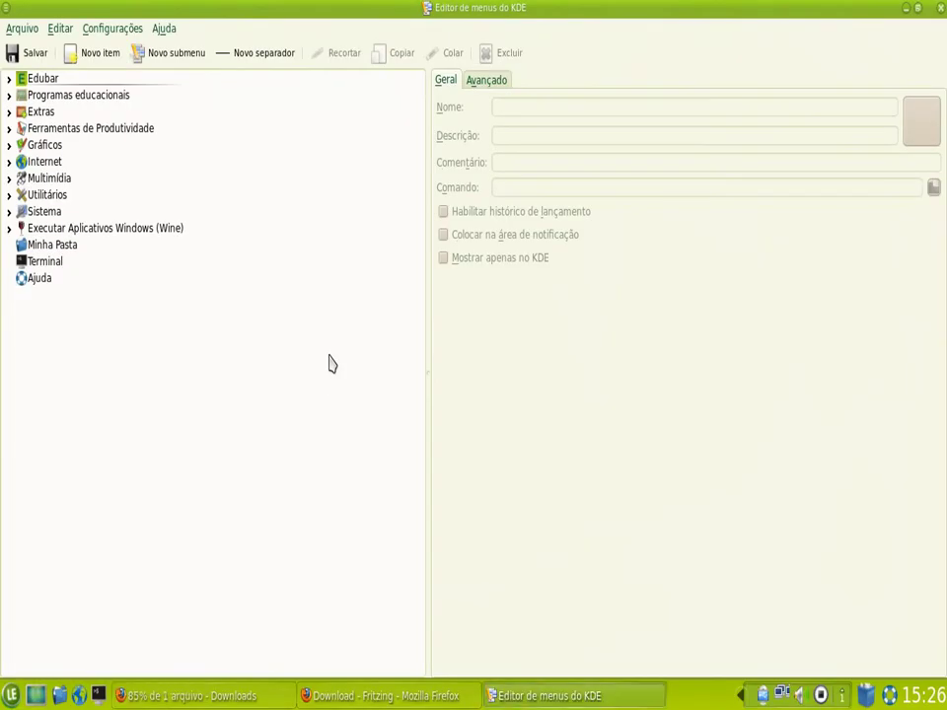
left_click(9, 94)
left_click(22, 111)
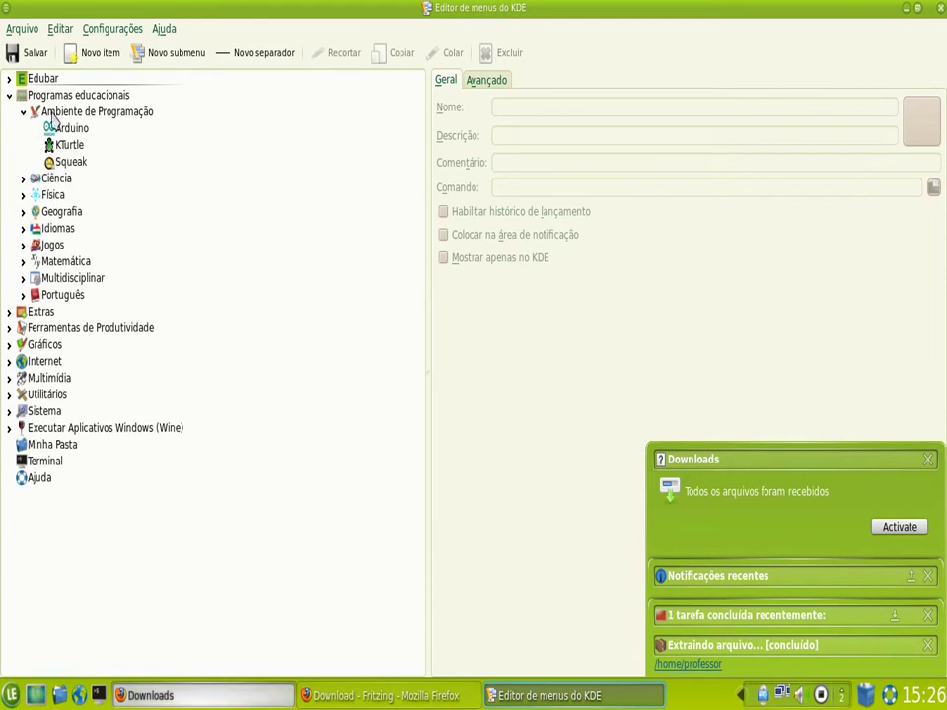
left_click(73, 114)
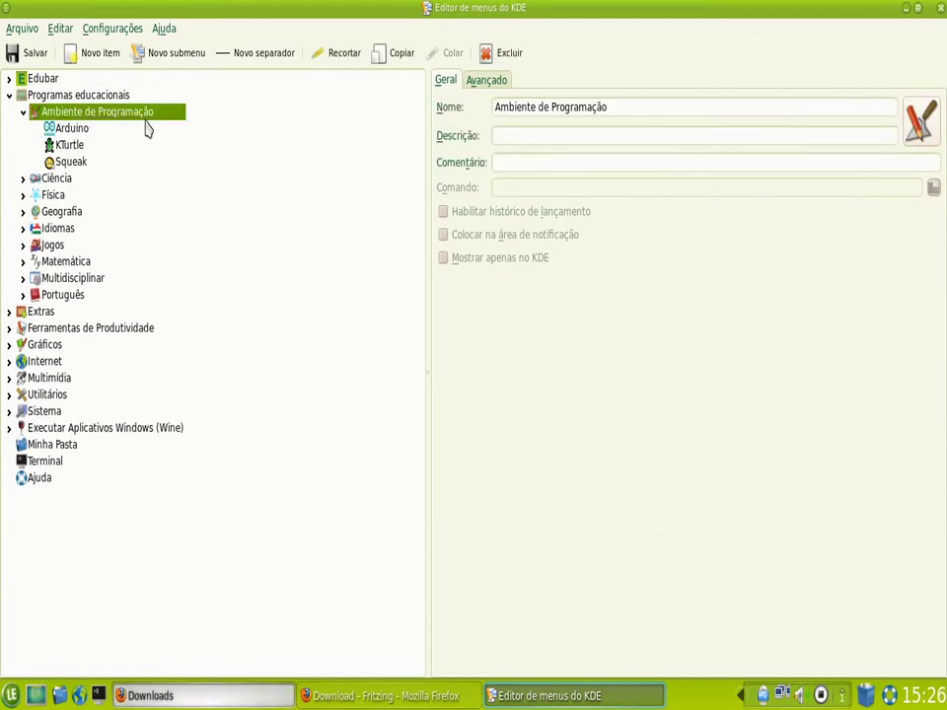
left_click(111, 55)
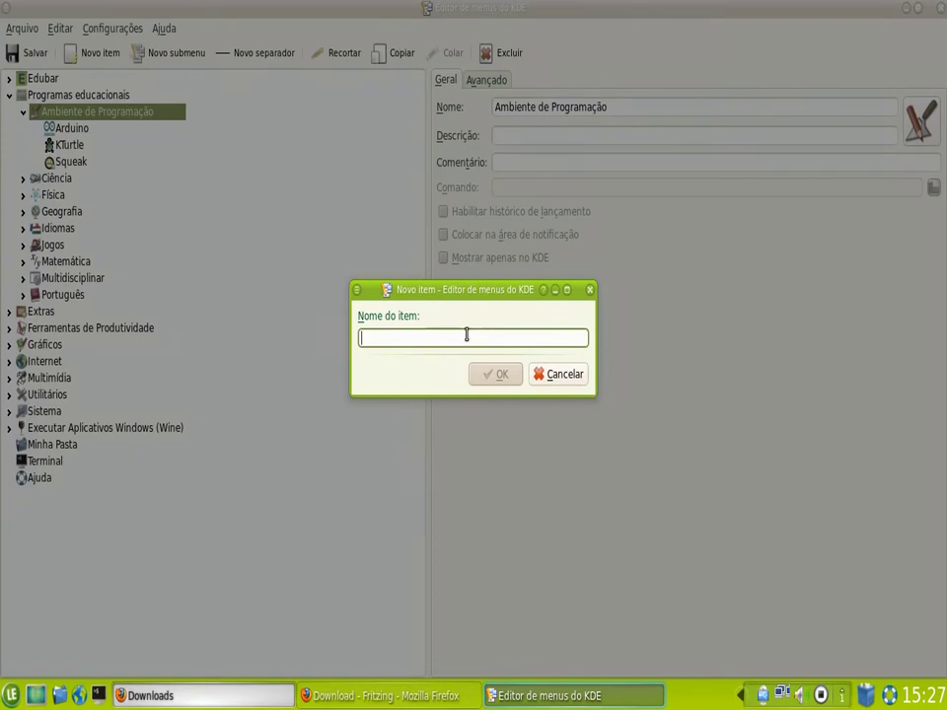
type("S")
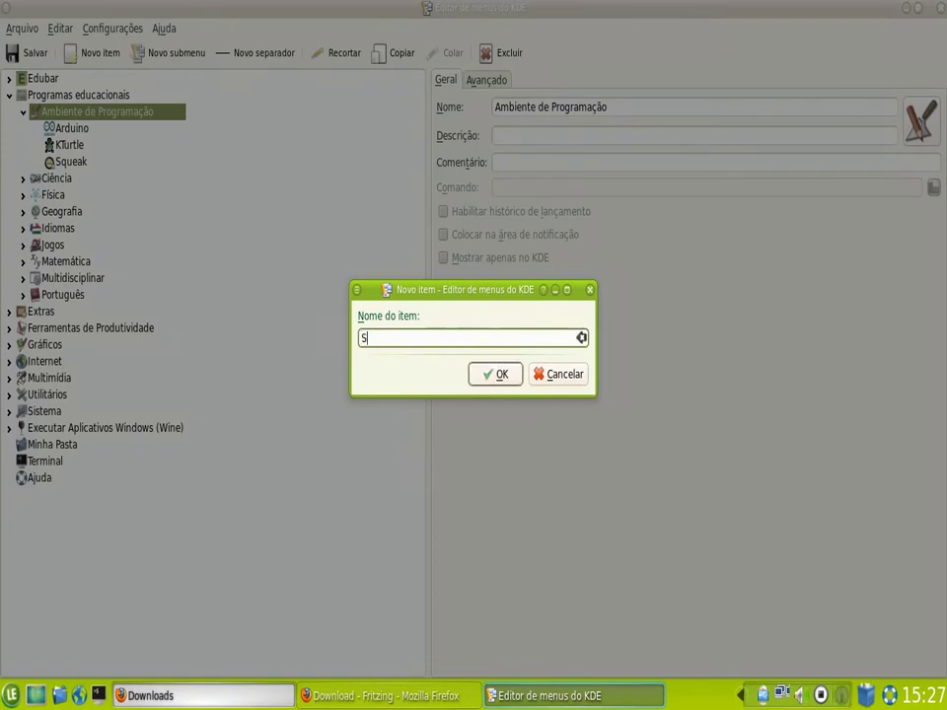
type("imulador de Circuitos Eleletricos - Fritzing")
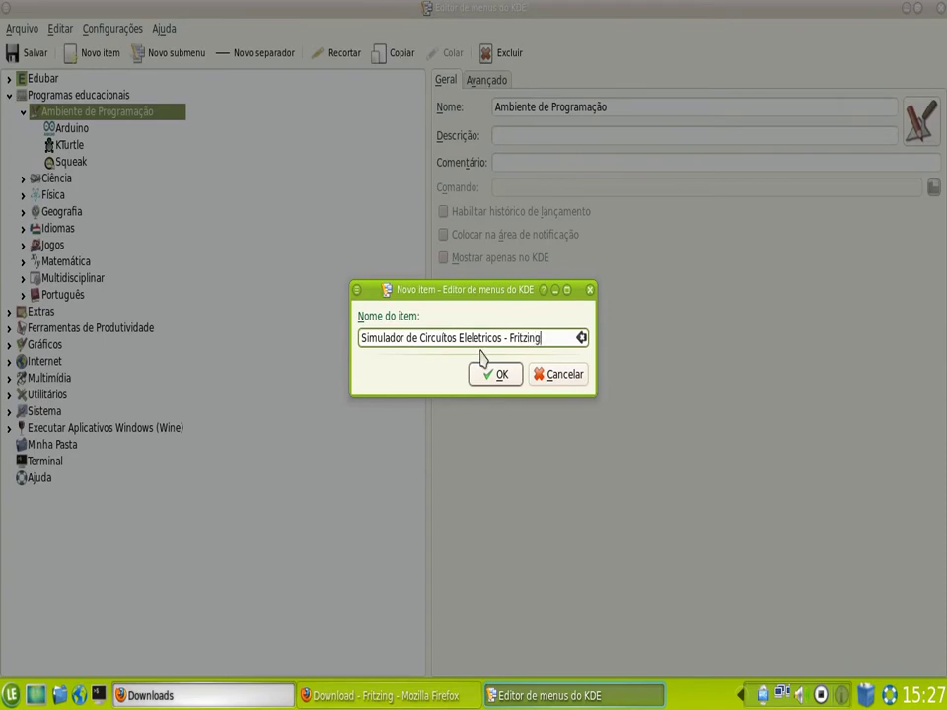
key("ctrl+a")
left_click(499, 381)
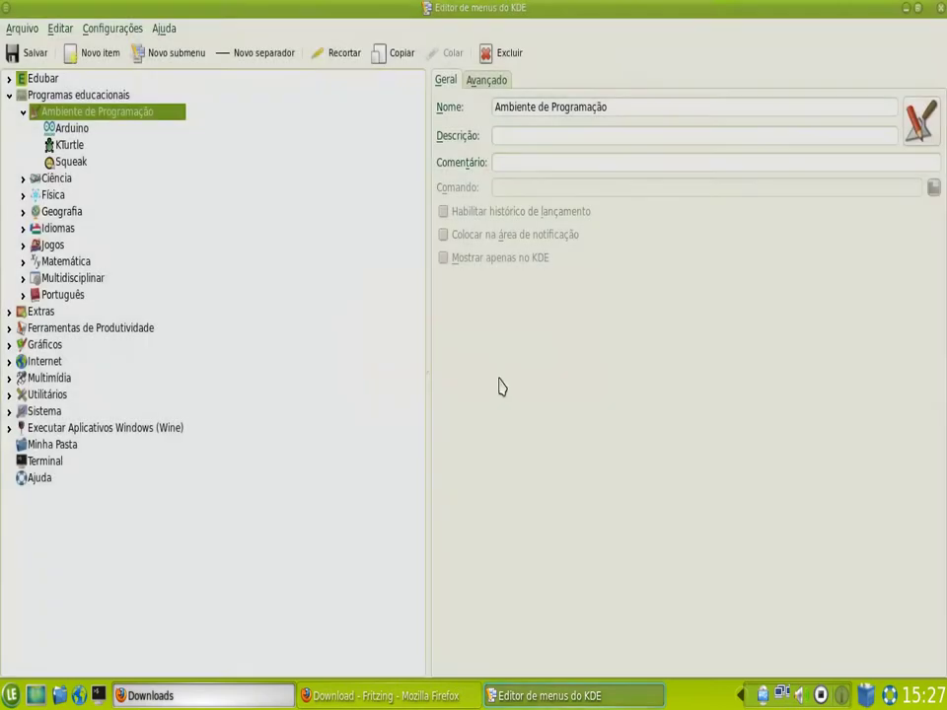
Set the item's description to "Simulador de Circuítos Eleletricos - Fritzing" and its command to the Fritzing file in the fritzing-0.7.0b.linux.i386 folder.
left_click(517, 135)
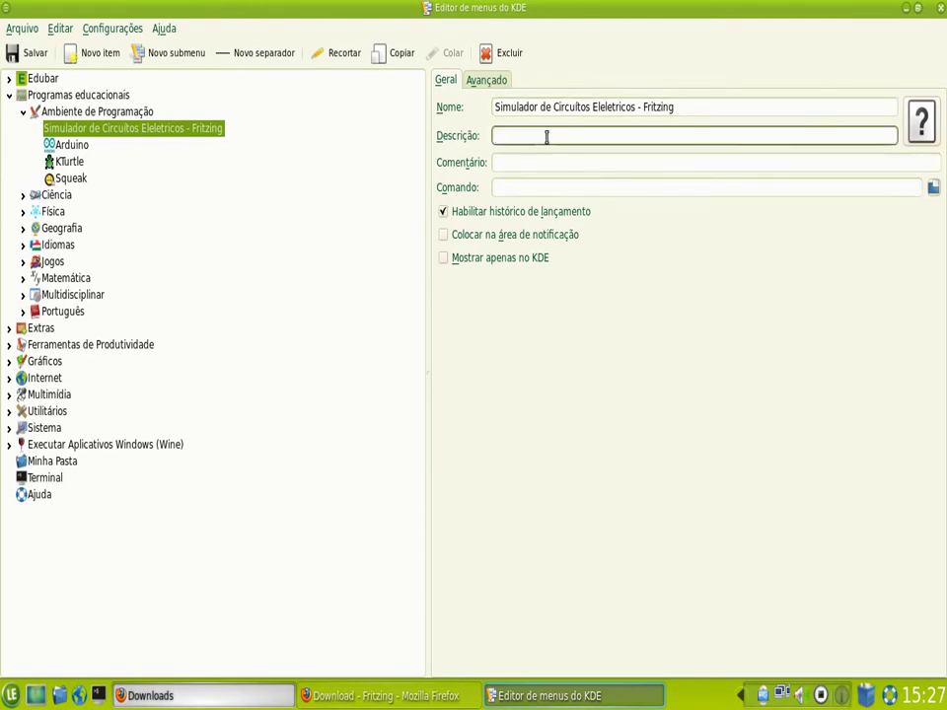
type("Simulador de Circuitos Eleletricos - Fritzing")
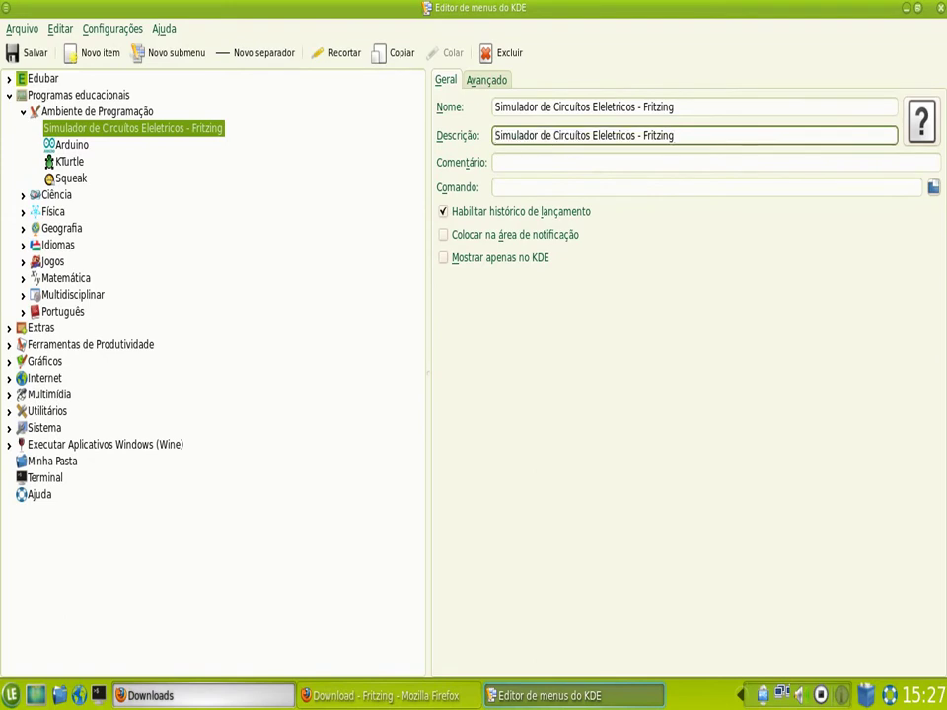
left_click(933, 189)
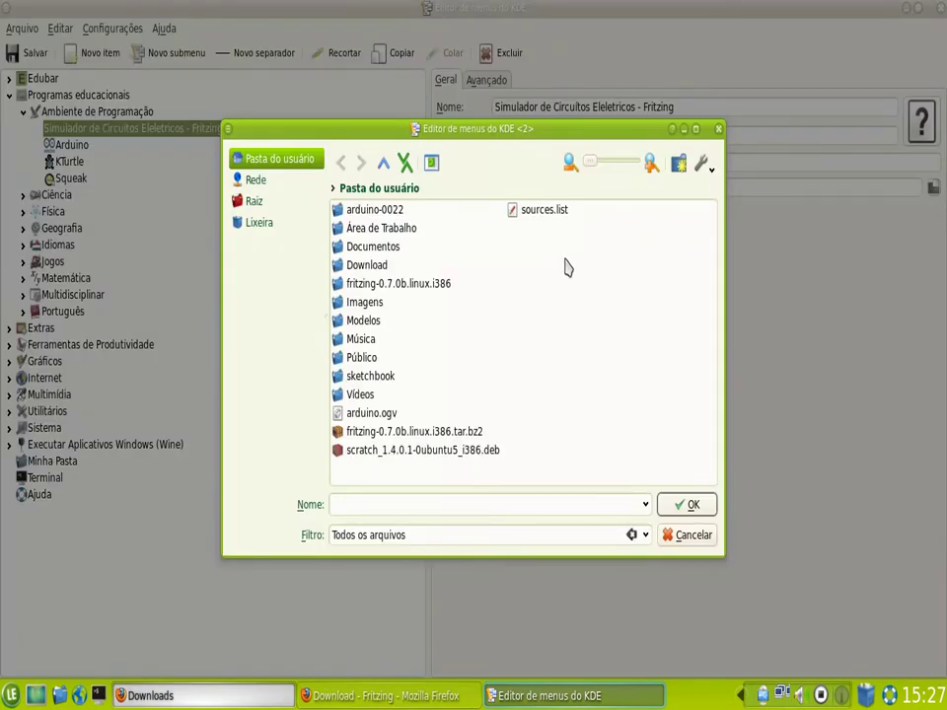
left_click(384, 284)
double_click(385, 284)
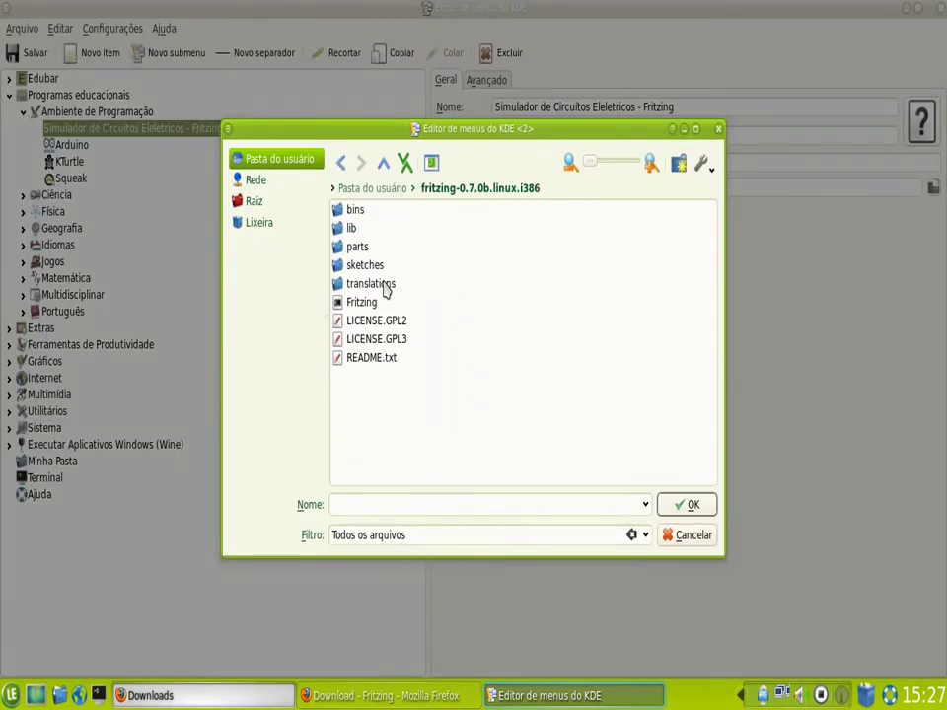
left_click(371, 304)
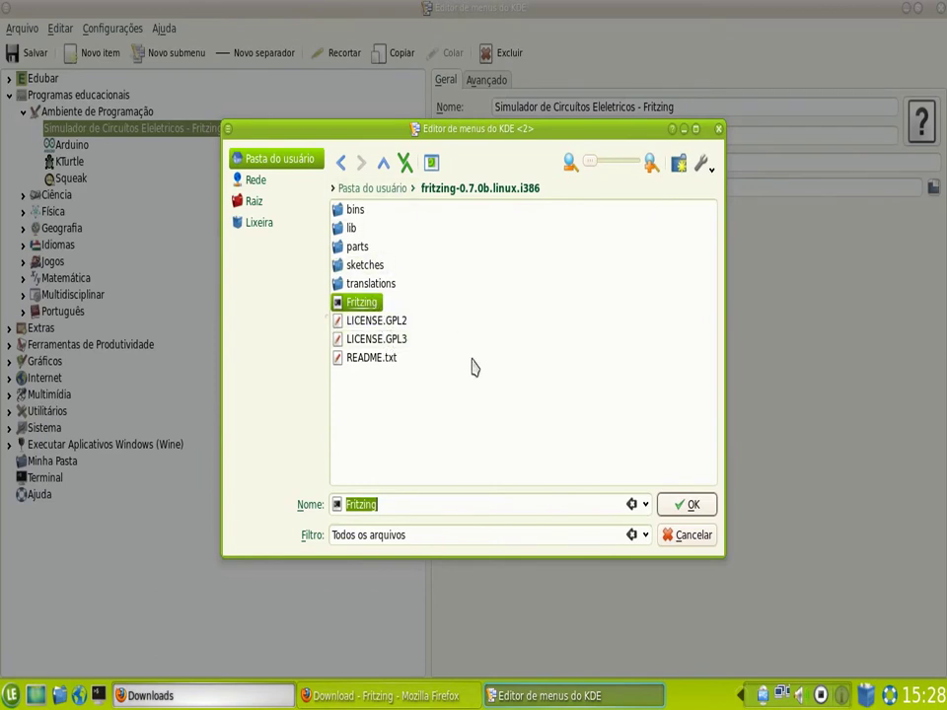
left_click(693, 505)
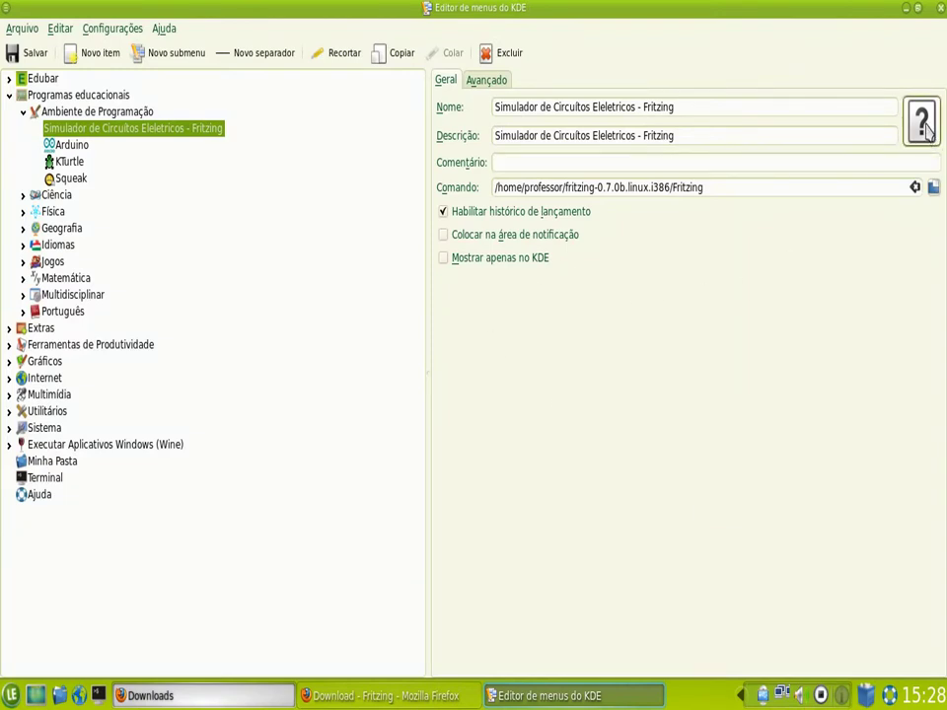
Assign the kbugbuster system icon to the Fritzing menu item, save the menu changes and close the menu editor.
left_click(925, 126)
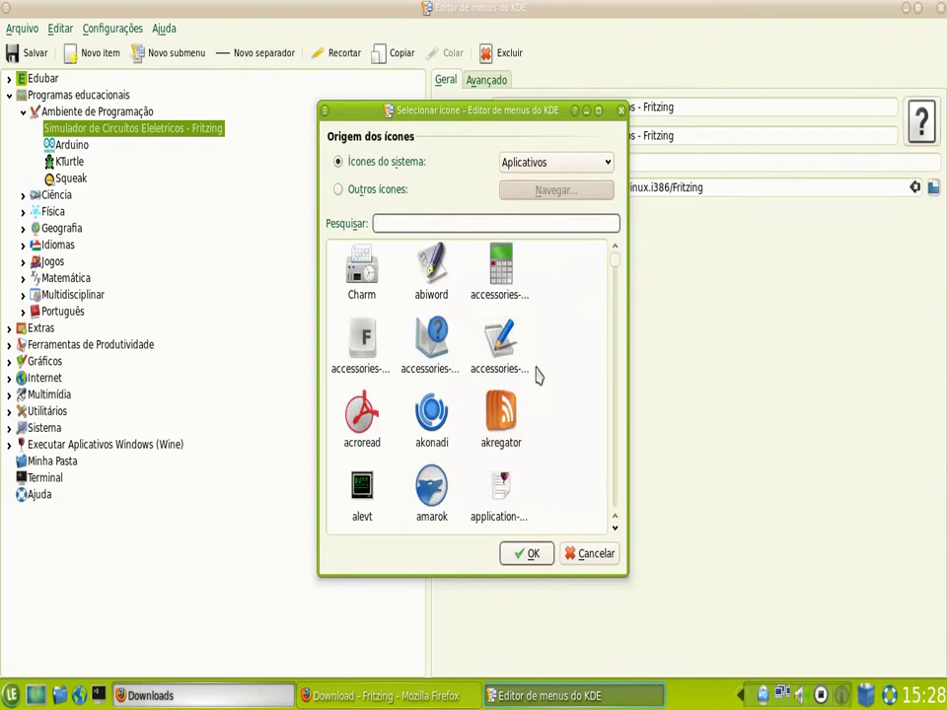
scroll(538, 375, "down", 5)
scroll(543, 371, "up", 5)
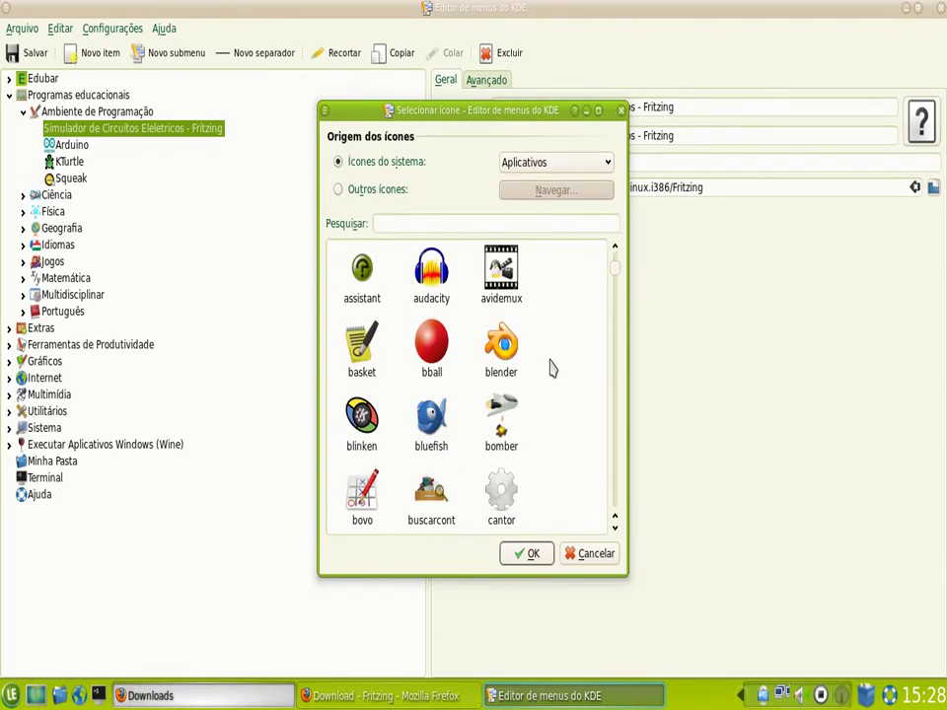
scroll(550, 366, "down", 3)
scroll(551, 369, "down", 3)
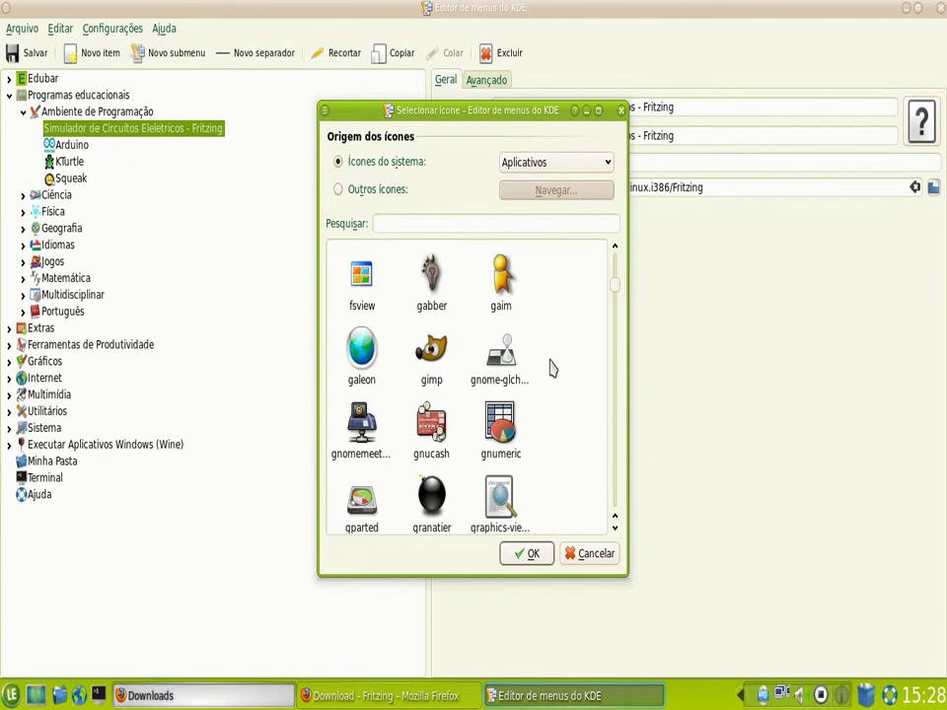
scroll(551, 369, "down", 3)
scroll(551, 368, "down", 15)
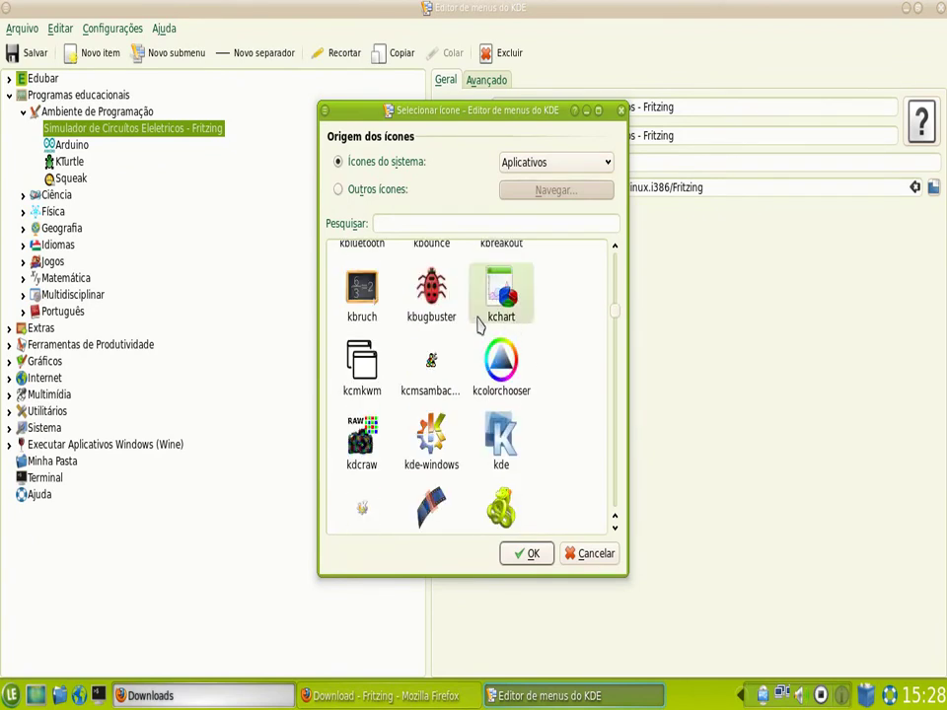
left_click(441, 307)
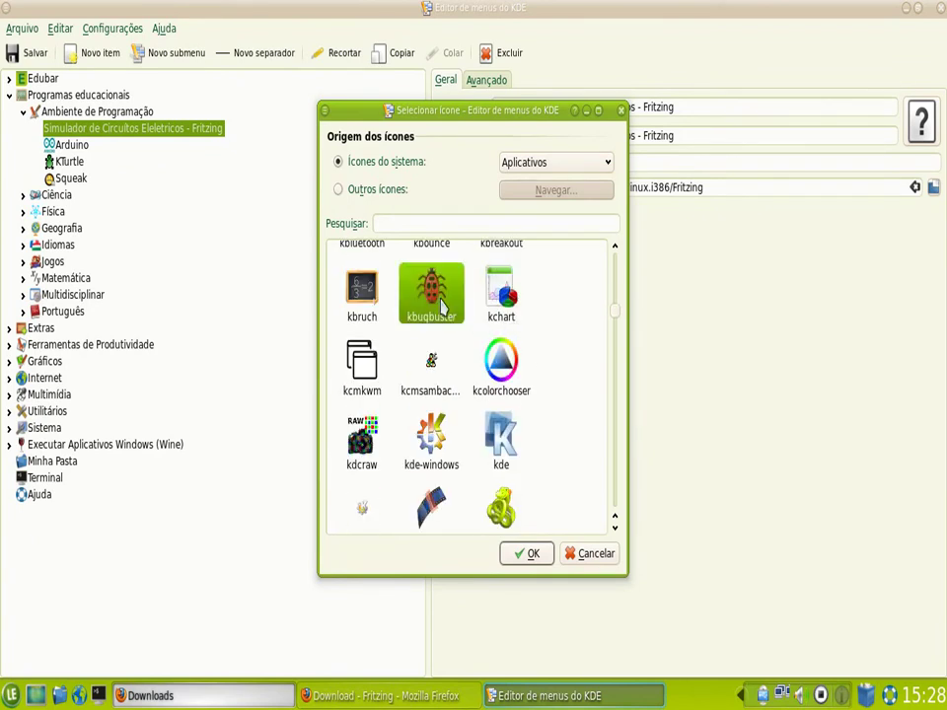
left_click(528, 555)
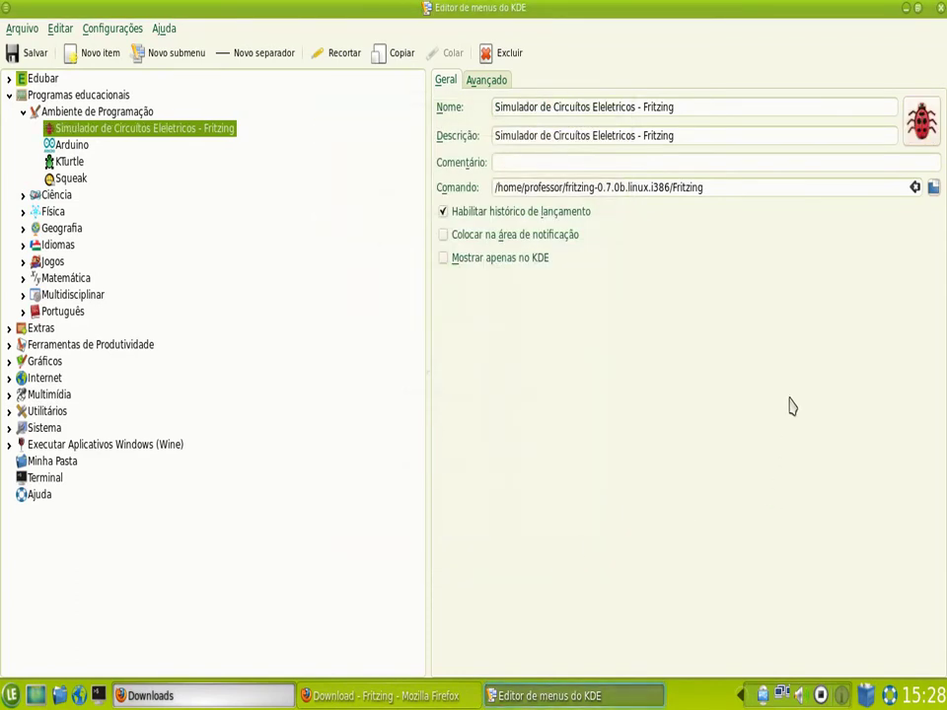
left_click(36, 54)
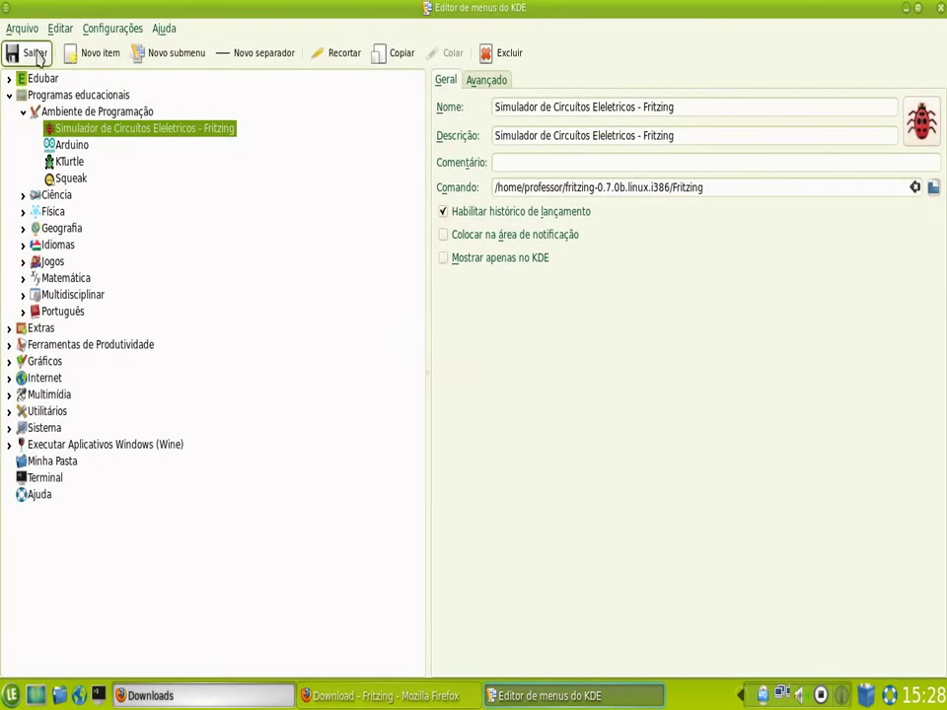
left_click(941, 9)
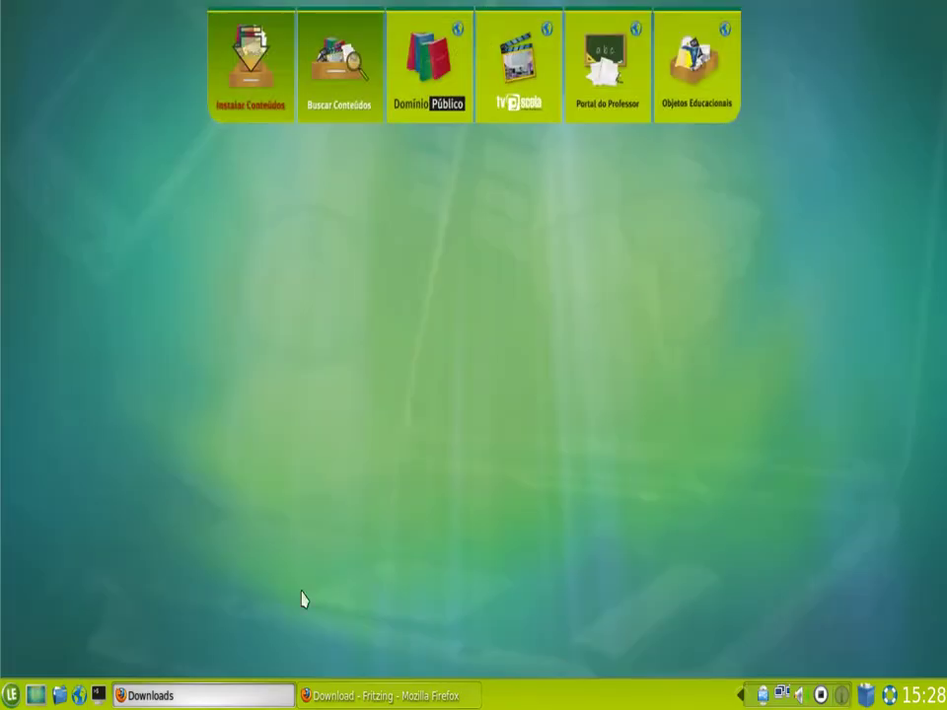
Launch "Simulador de Circuítos Eleletricos - Fritzing" from Programas educacionais > Ambiente de Programação and maximize its window.
left_click(11, 695)
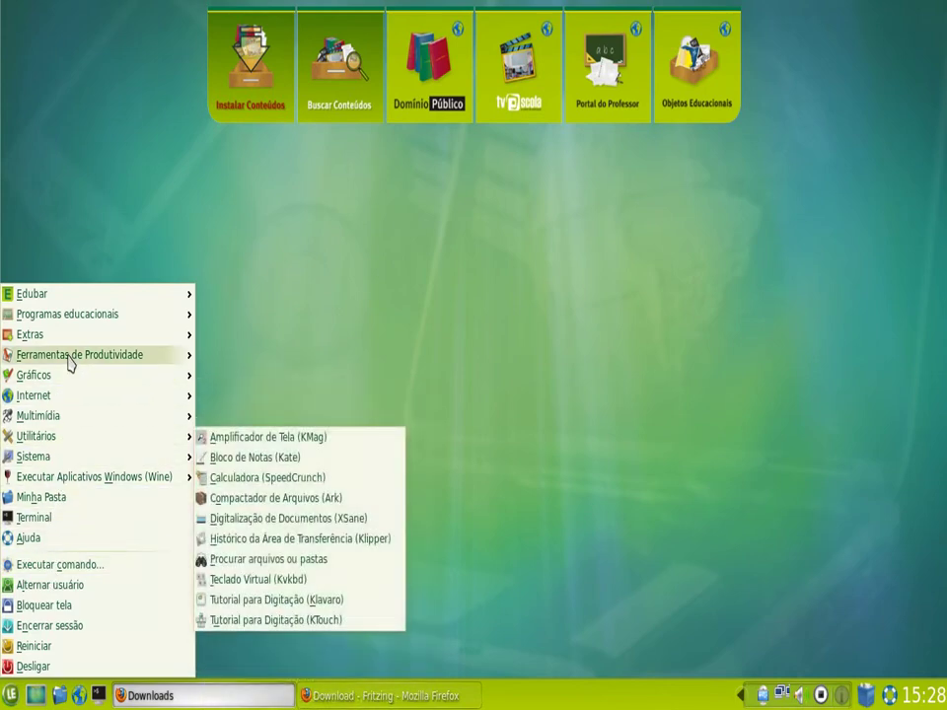
mouse_move(78, 324)
mouse_move(296, 315)
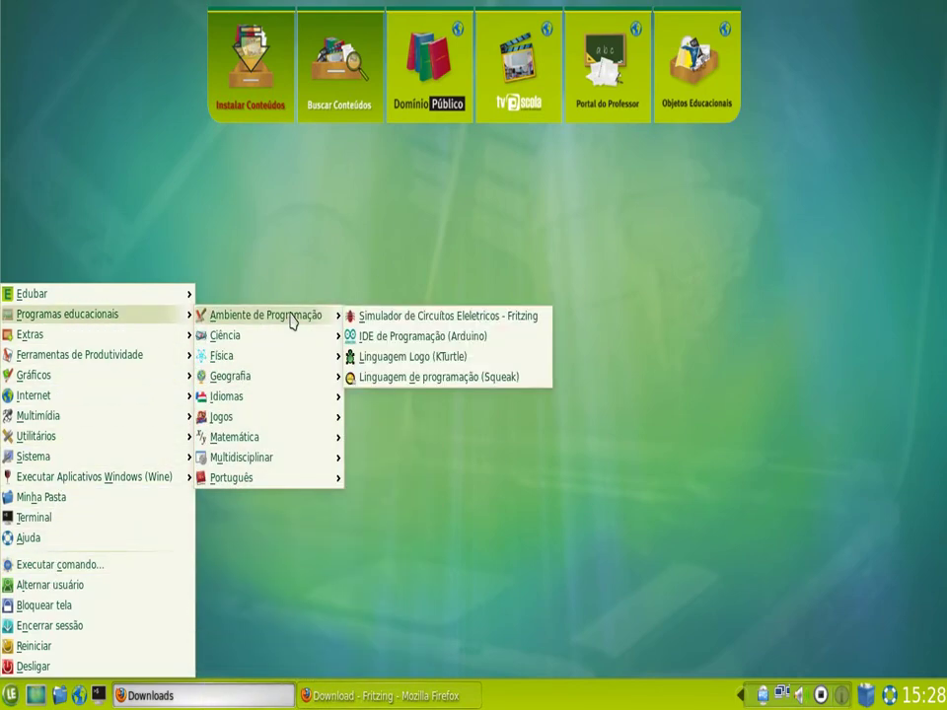
left_click(445, 317)
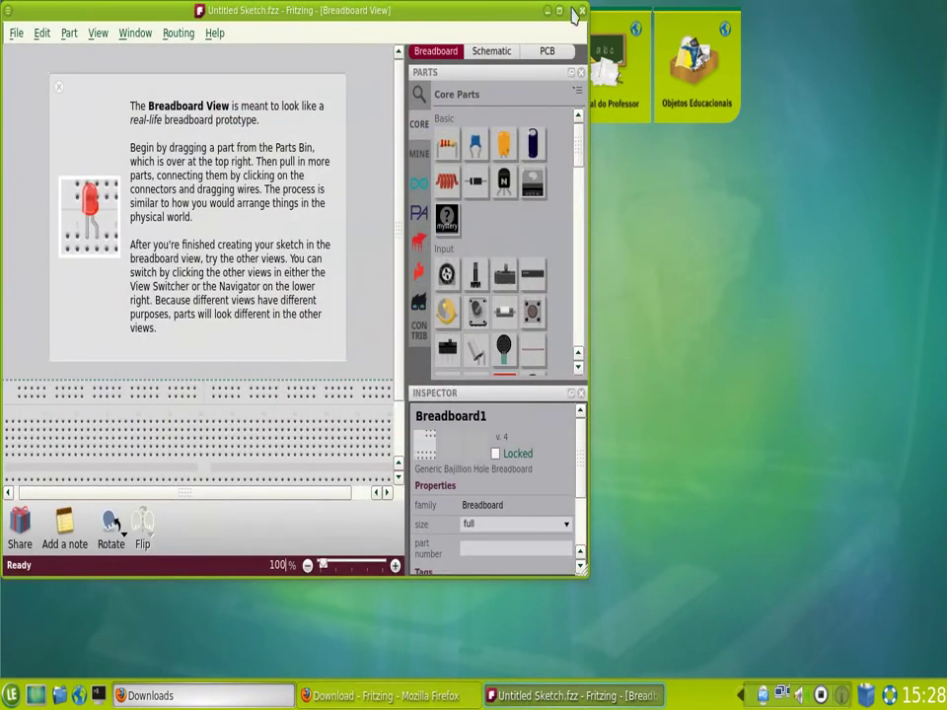
left_click(560, 11)
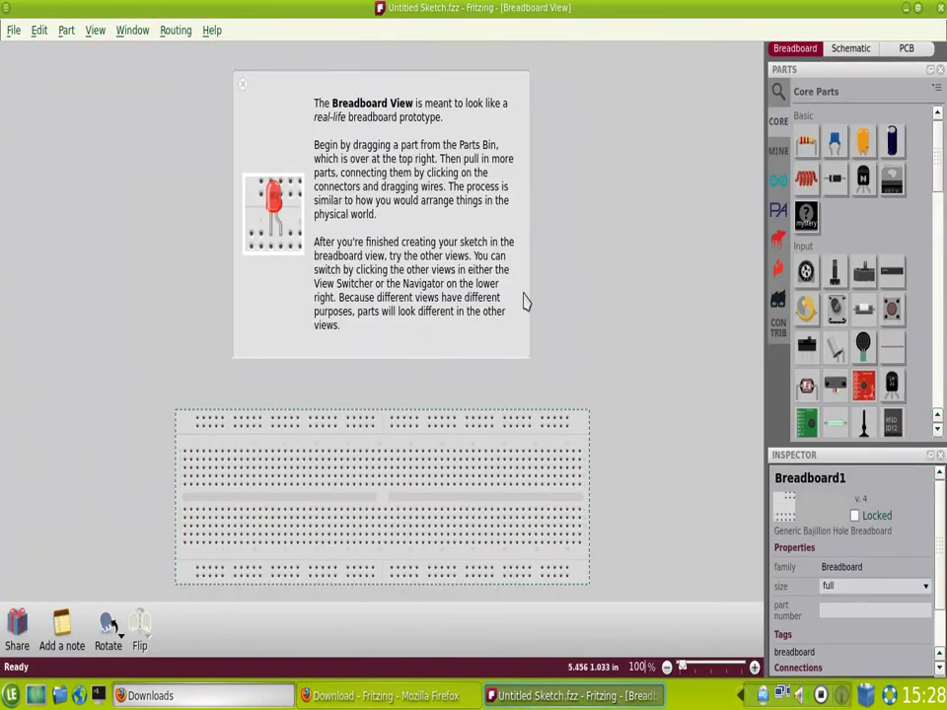
Add an Arduino UNO R3 from the core microcontroller parts and position it above the breadboard.
left_click_drag(940, 150, 937, 300)
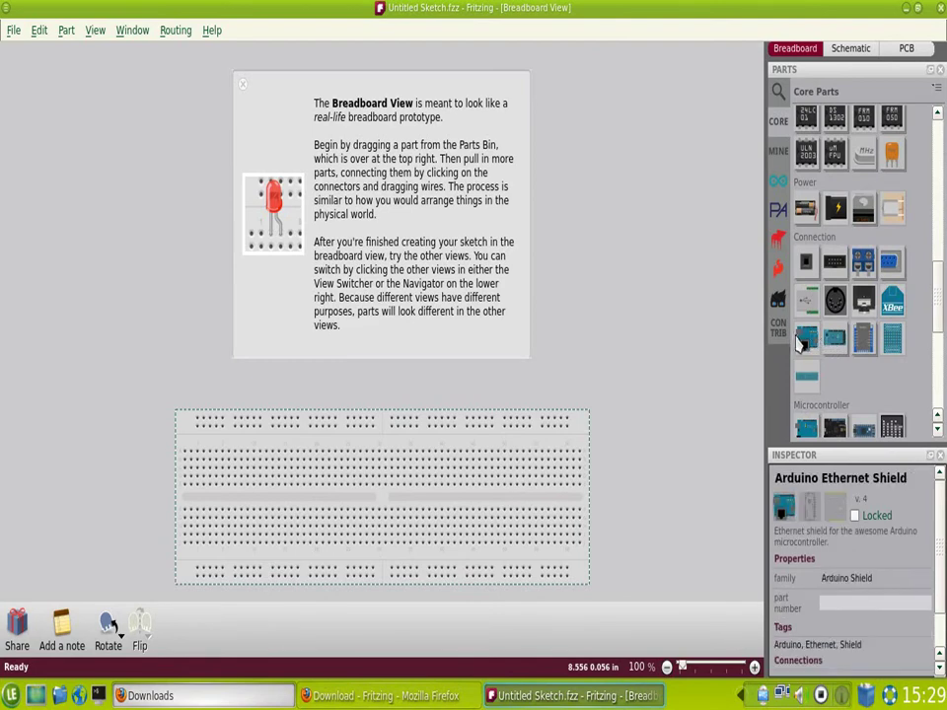
left_click_drag(808, 426, 102, 183)
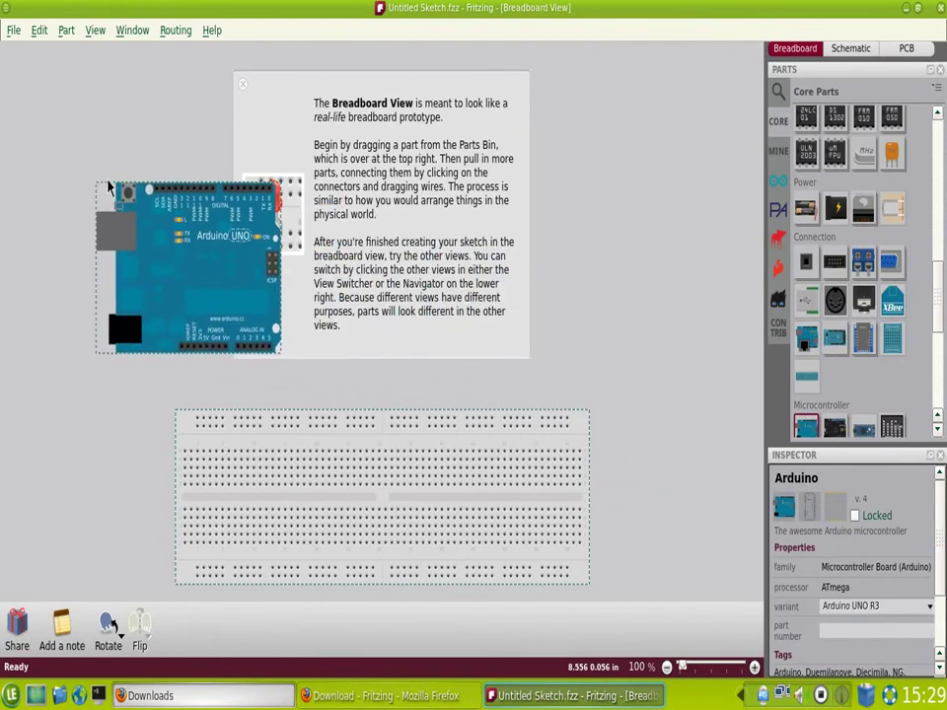
left_click_drag(158, 197, 242, 118)
Add an RGB LED beside the Arduino and place a resistor over the Arduino board.
scroll(887, 229, "up", 5)
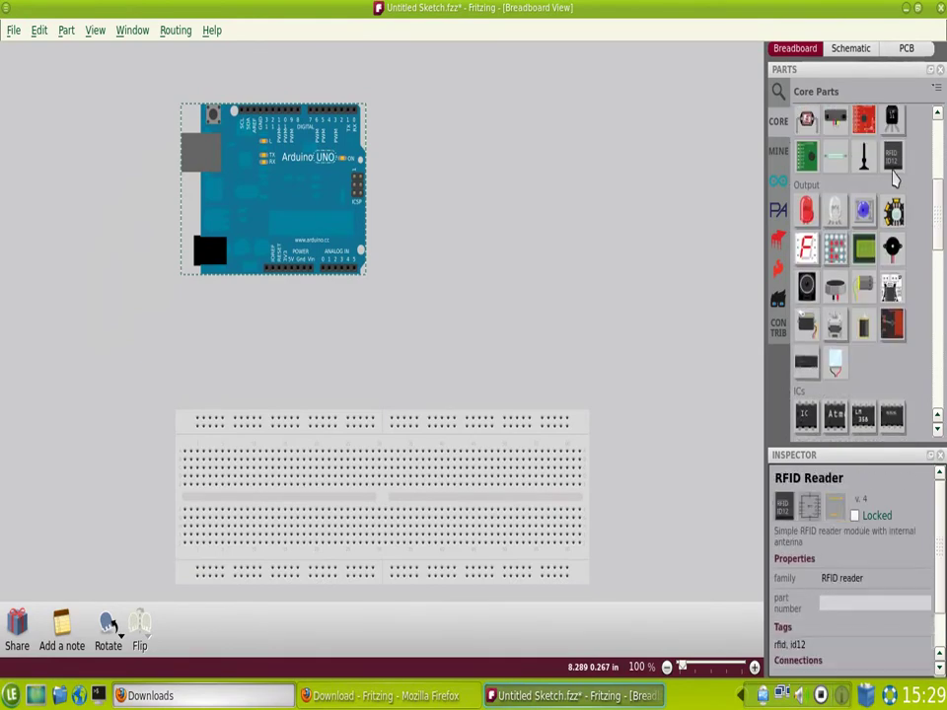
left_click_drag(834, 210, 448, 174)
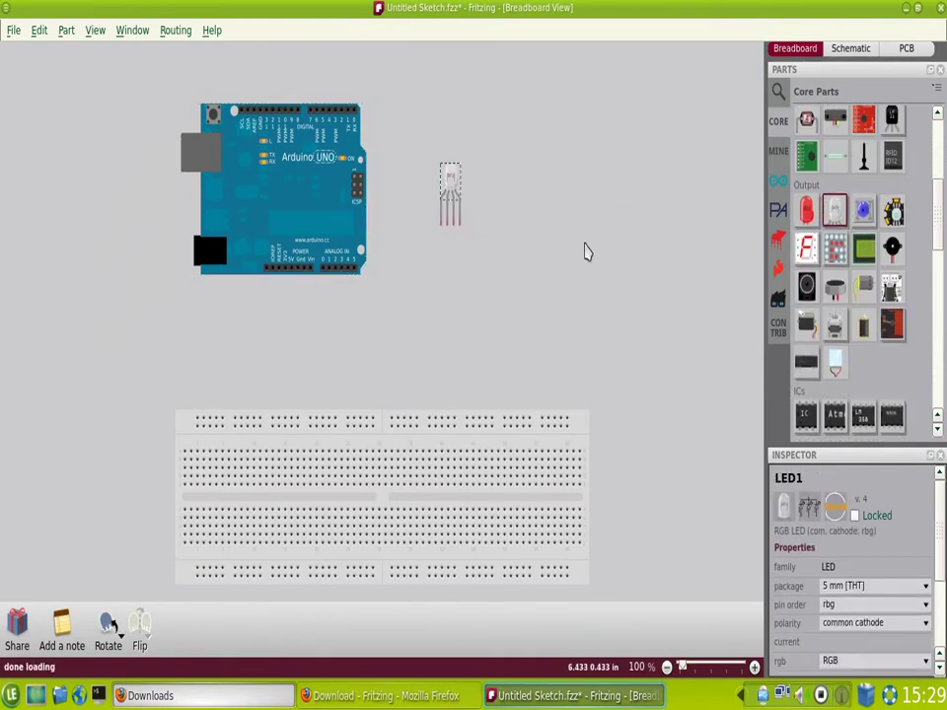
scroll(913, 266, "up", 5)
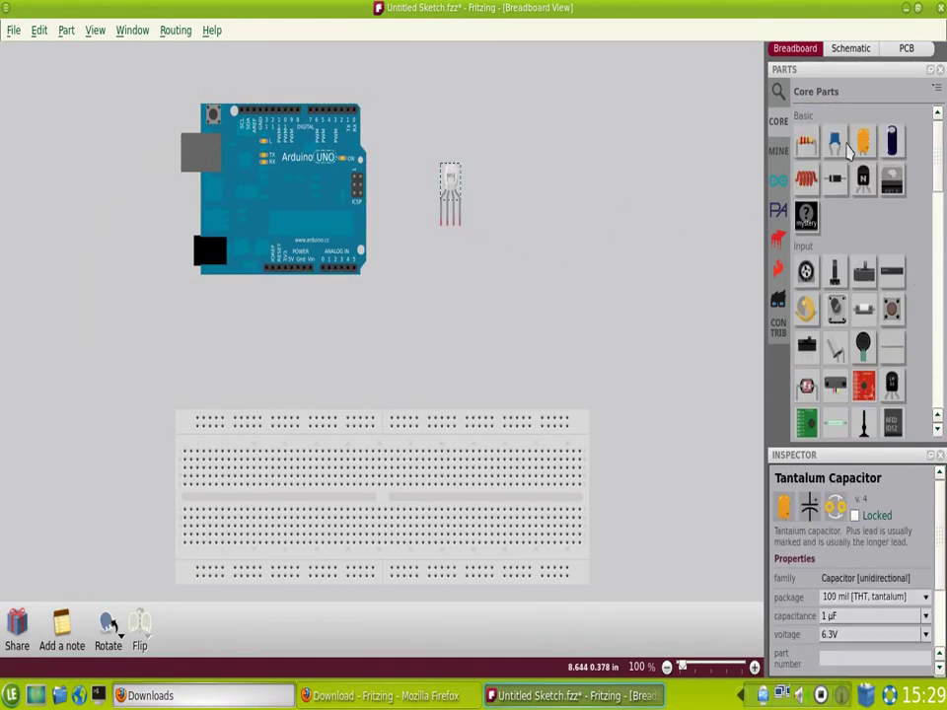
left_click_drag(814, 145, 307, 163)
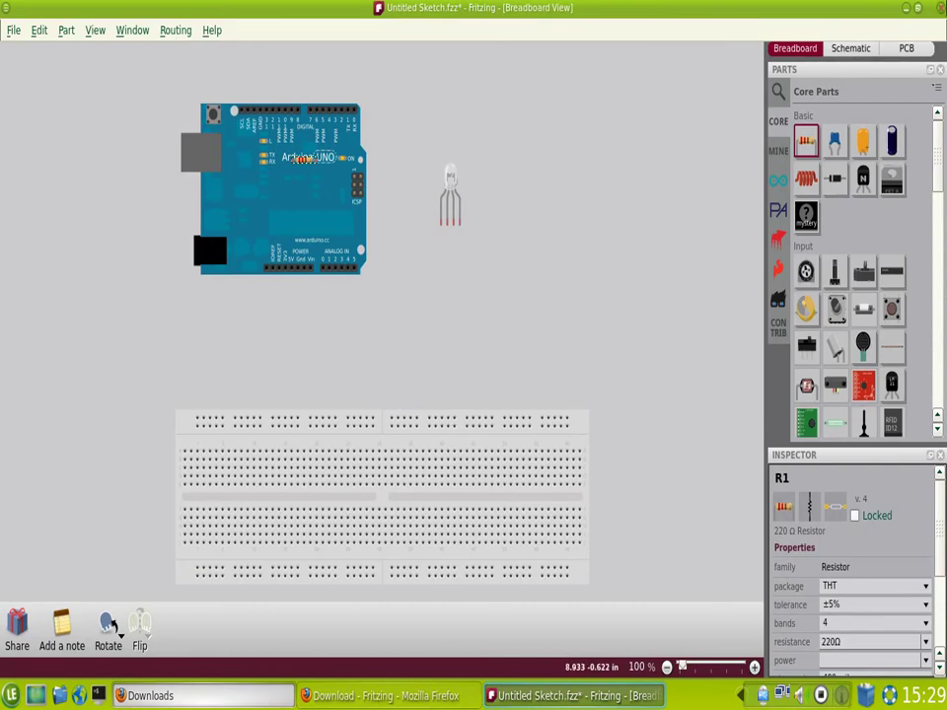
Close Fritzing and discard the changes to the untitled sketch.
left_click(940, 8)
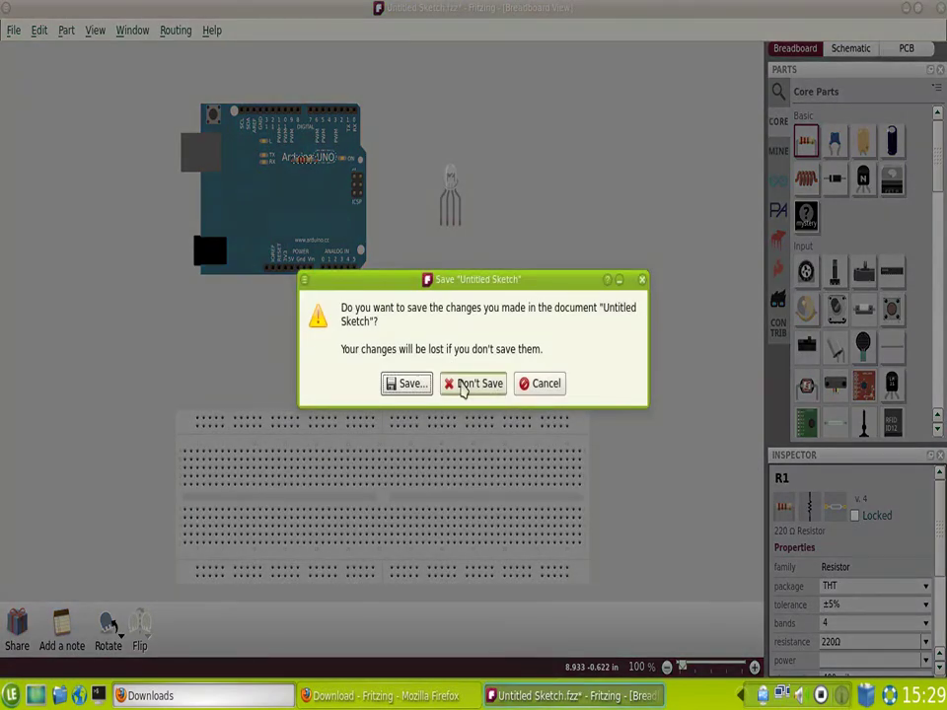
left_click(412, 385)
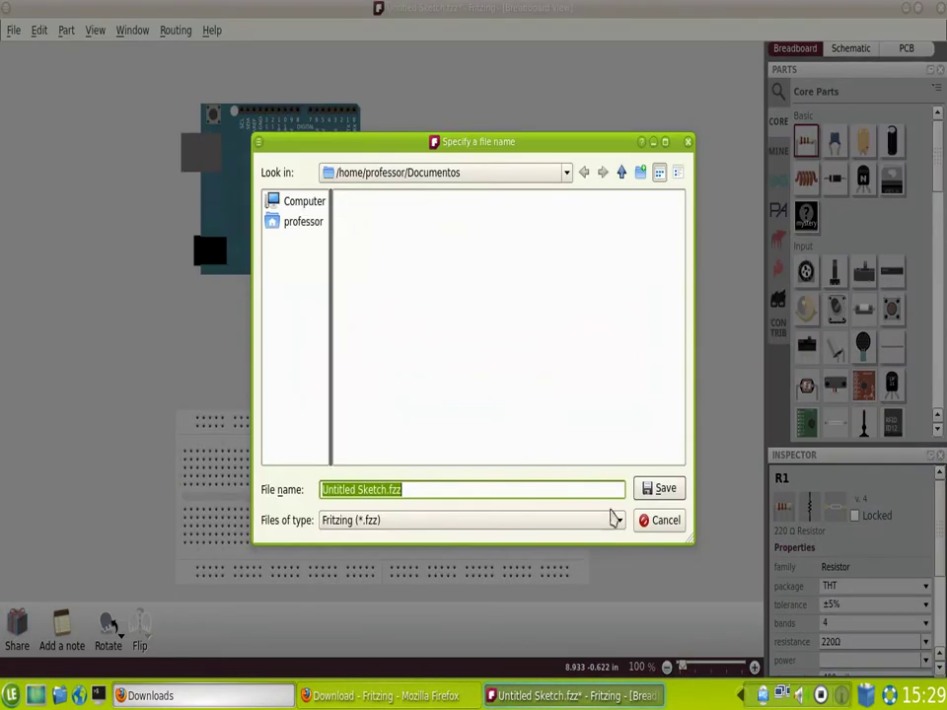
left_click(663, 521)
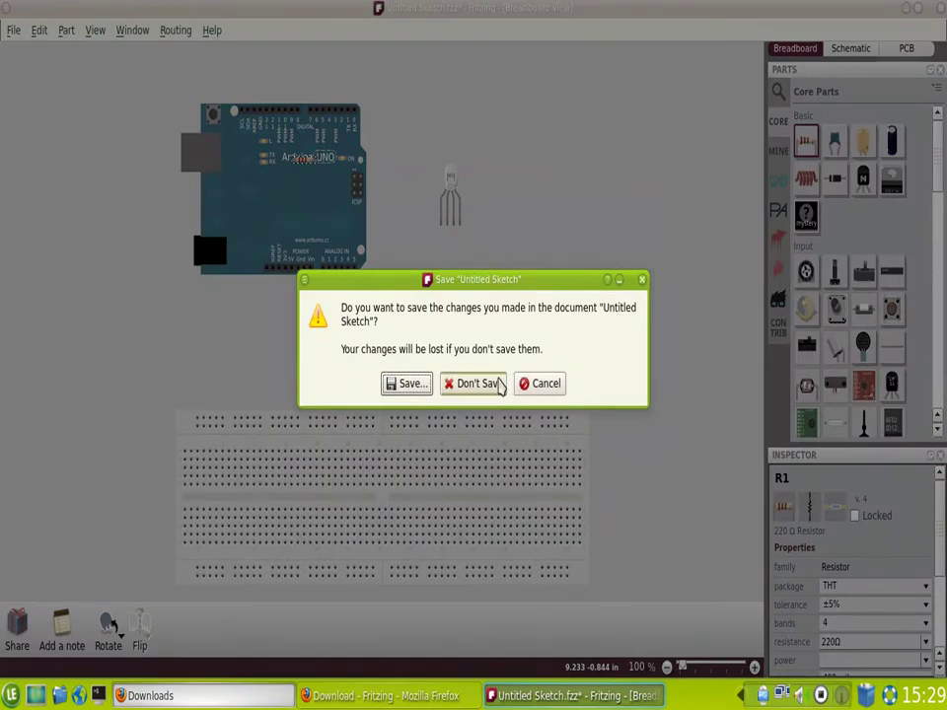
left_click(496, 385)
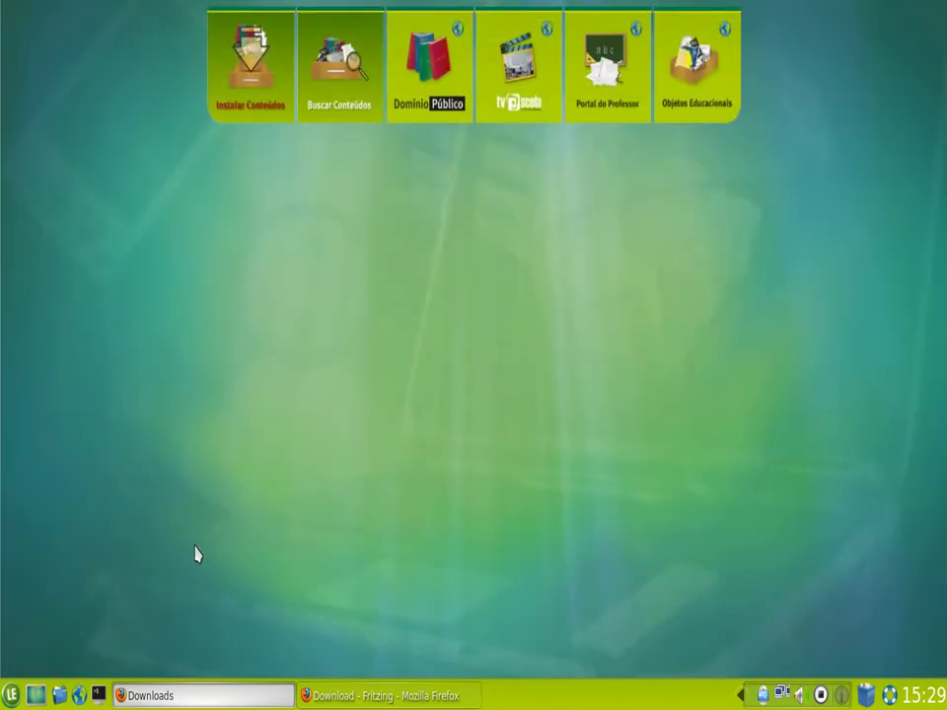
Switch to Dolphin, open the translations folder inside fritzing-0.7.0b.linux.i386 and select fritzing_pt_br.qm.
left_click(59, 695)
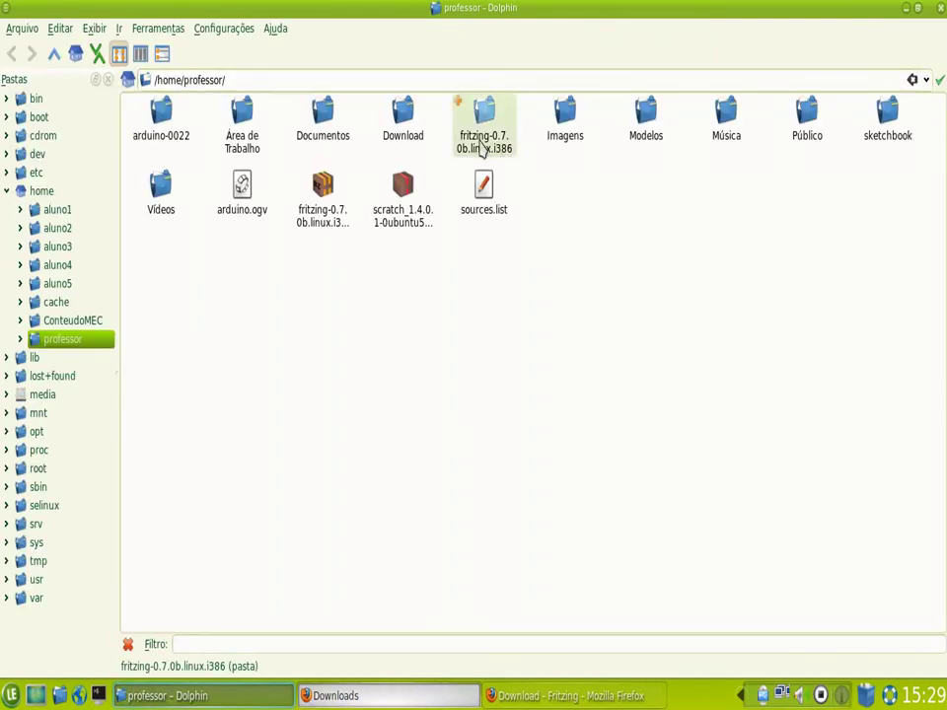
left_click(481, 146)
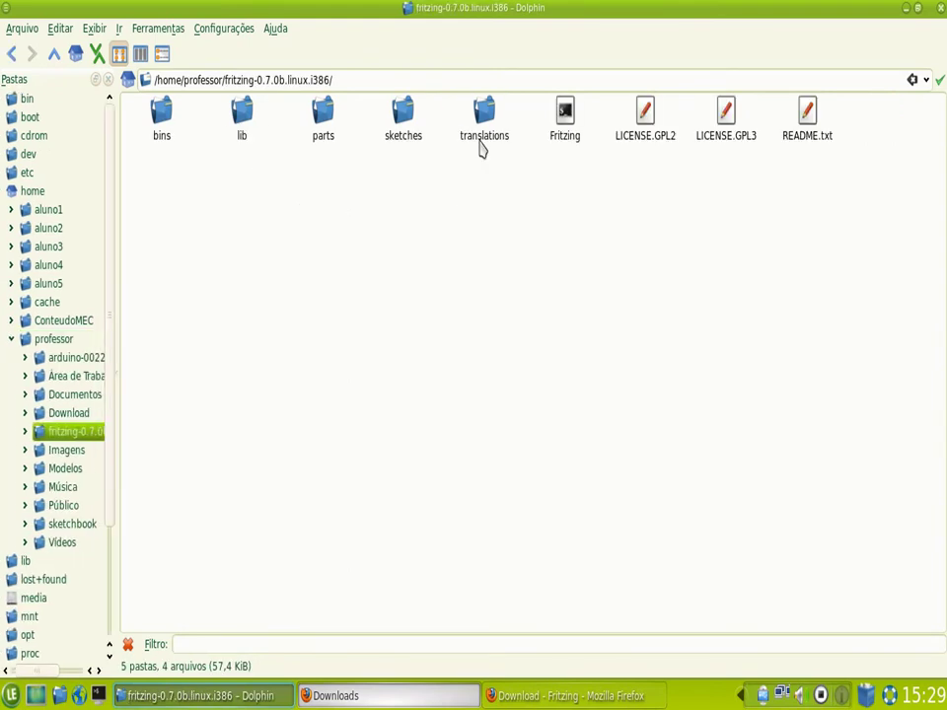
left_click(482, 121)
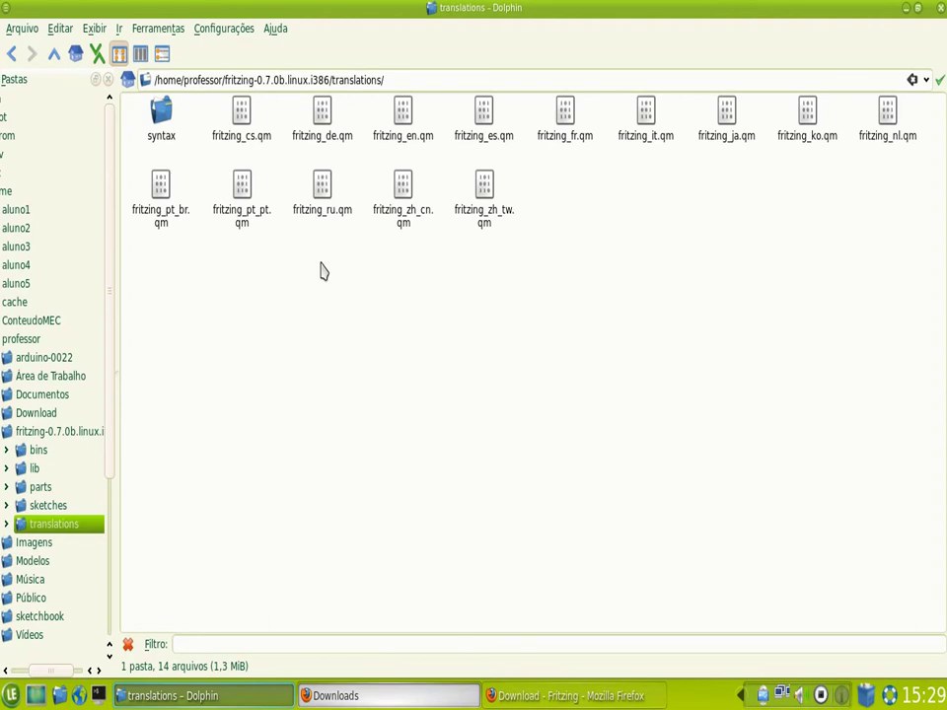
left_click(178, 220)
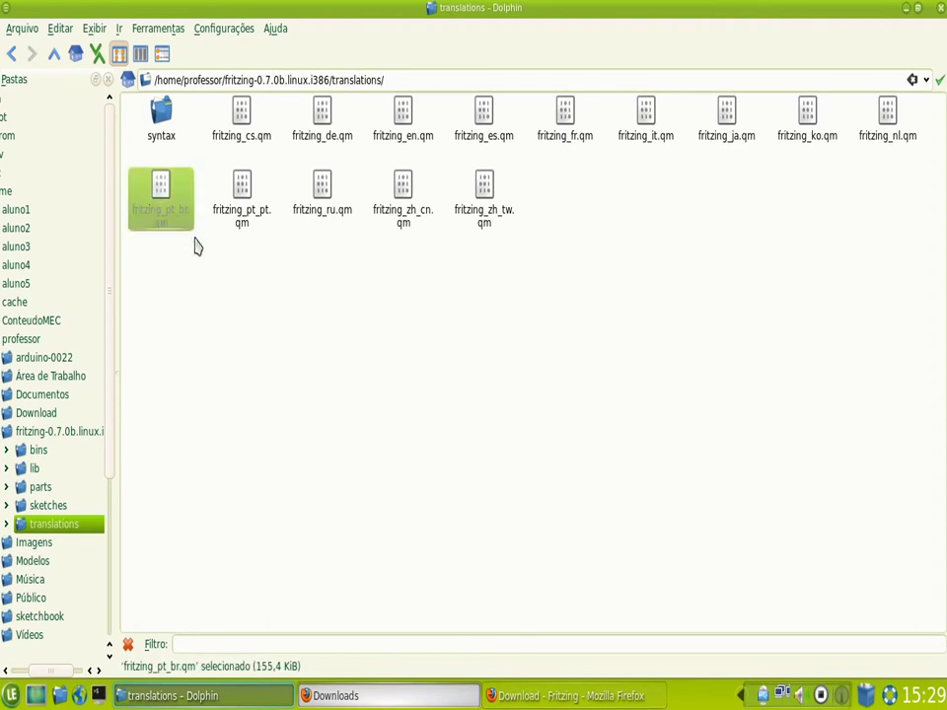